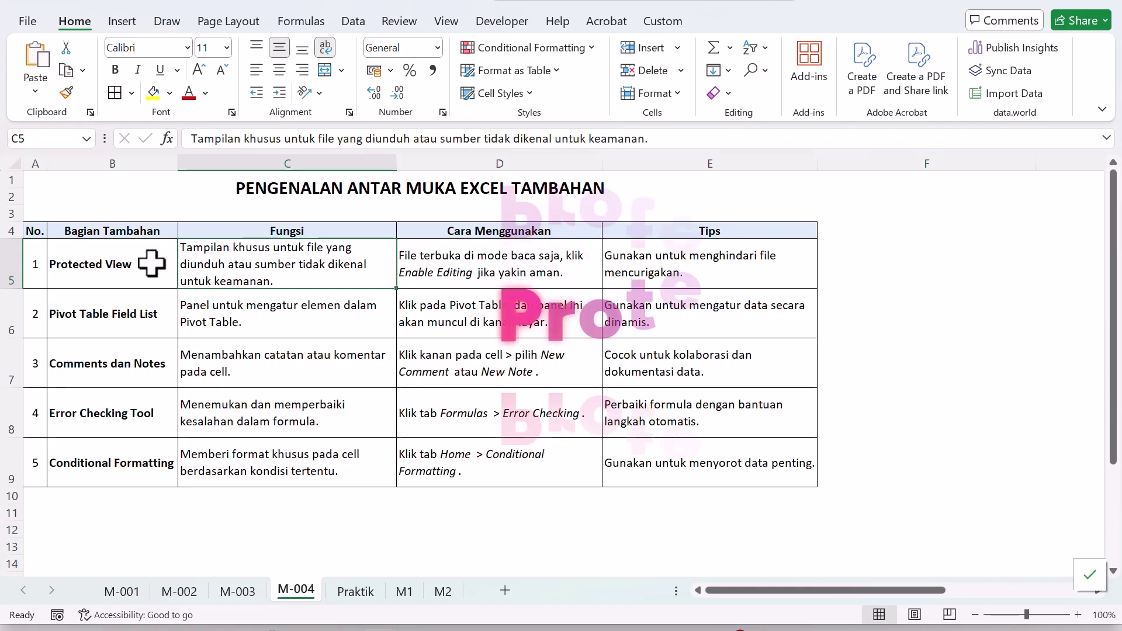
# - Examine the Bagian Tambahan entries on the M-004 sheet, from Protected View to Conditional Formatting, and their Fungsi descriptions
pyautogui.click(135, 313)
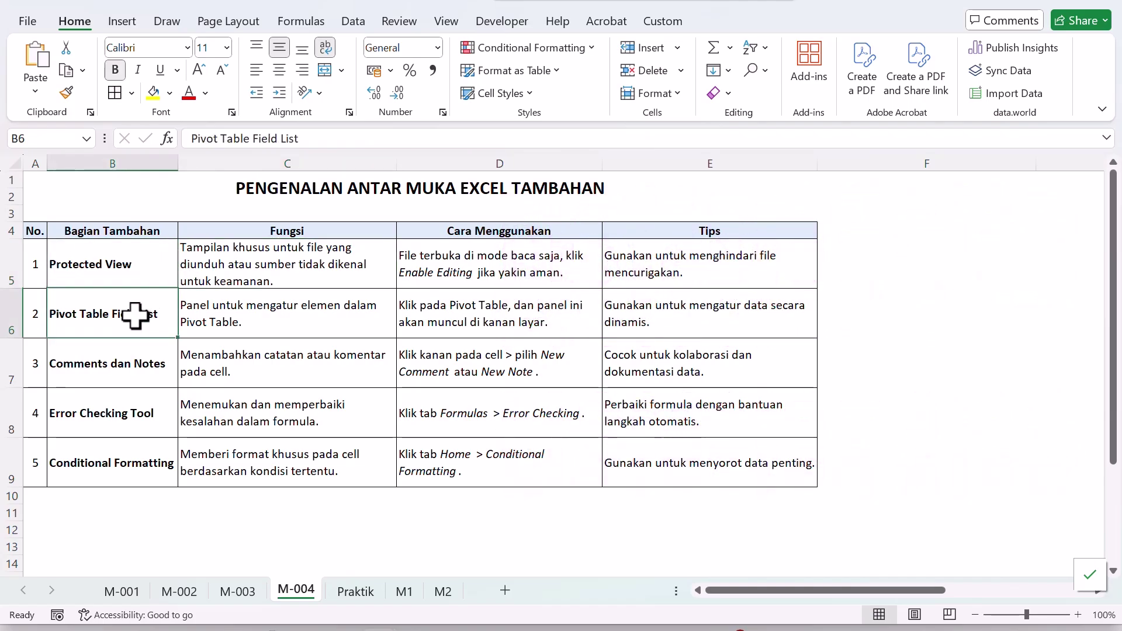
pyautogui.click(166, 378)
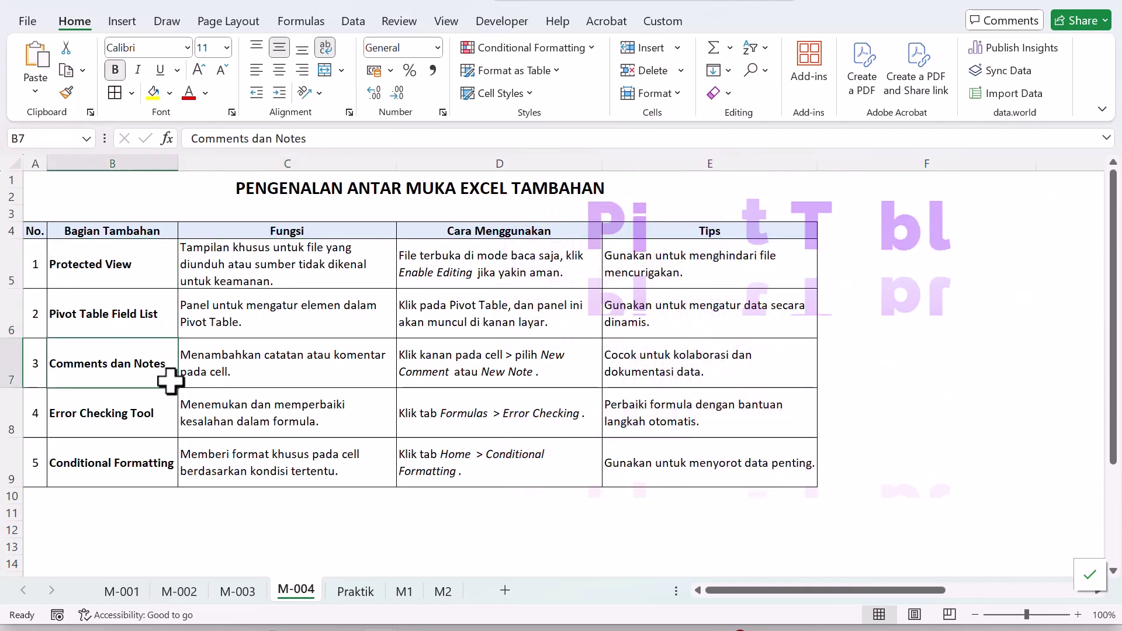
pyautogui.click(169, 413)
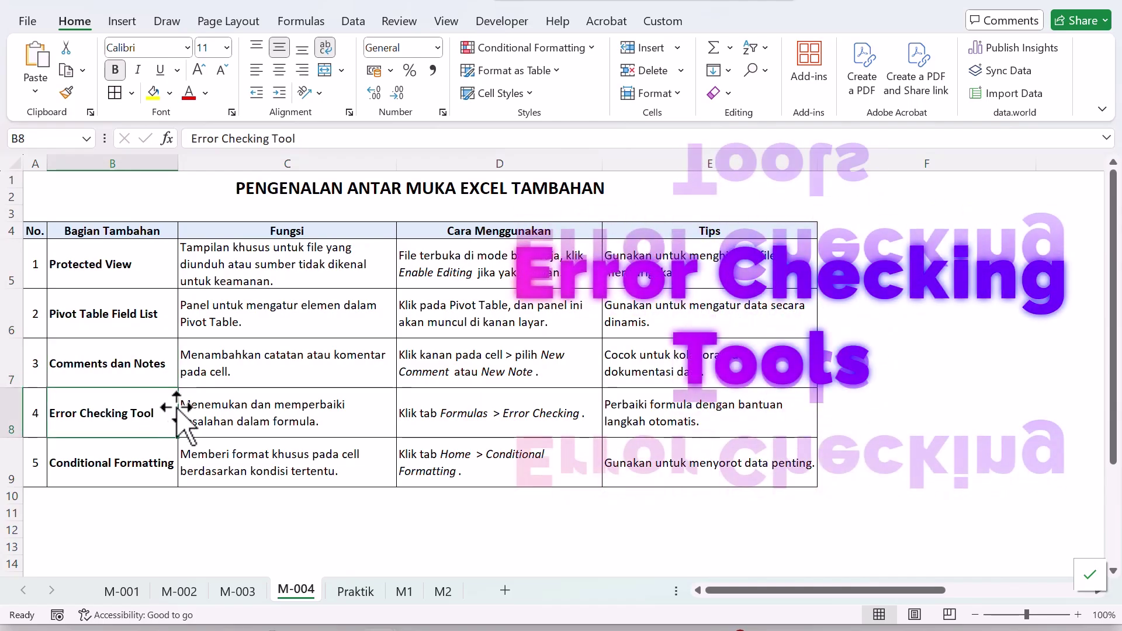
pyautogui.click(168, 445)
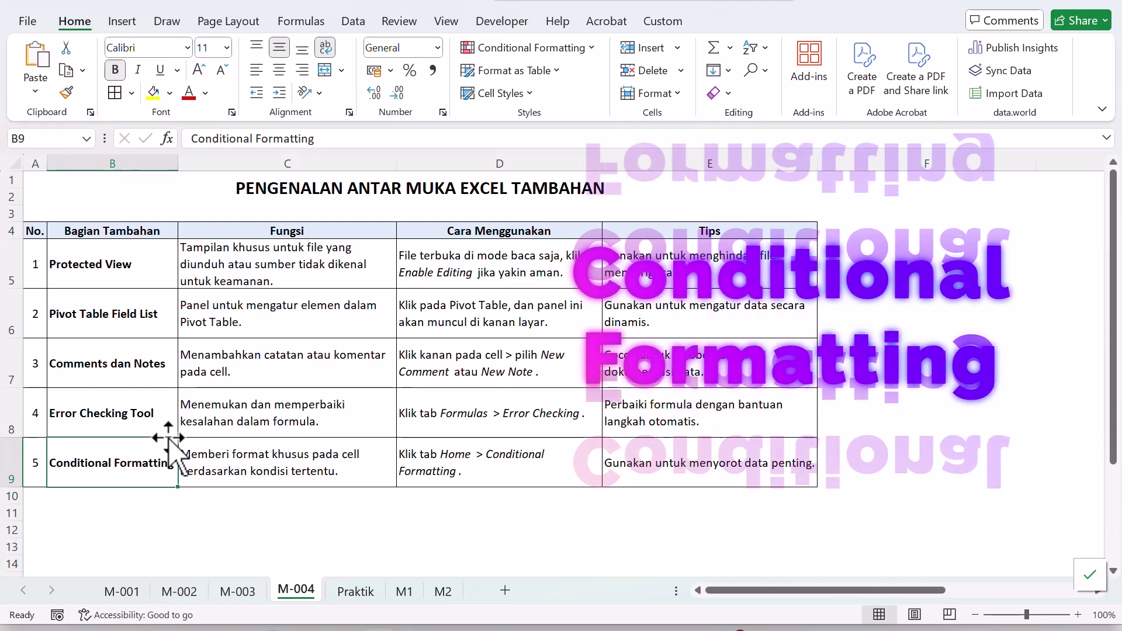
pyautogui.click(250, 335)
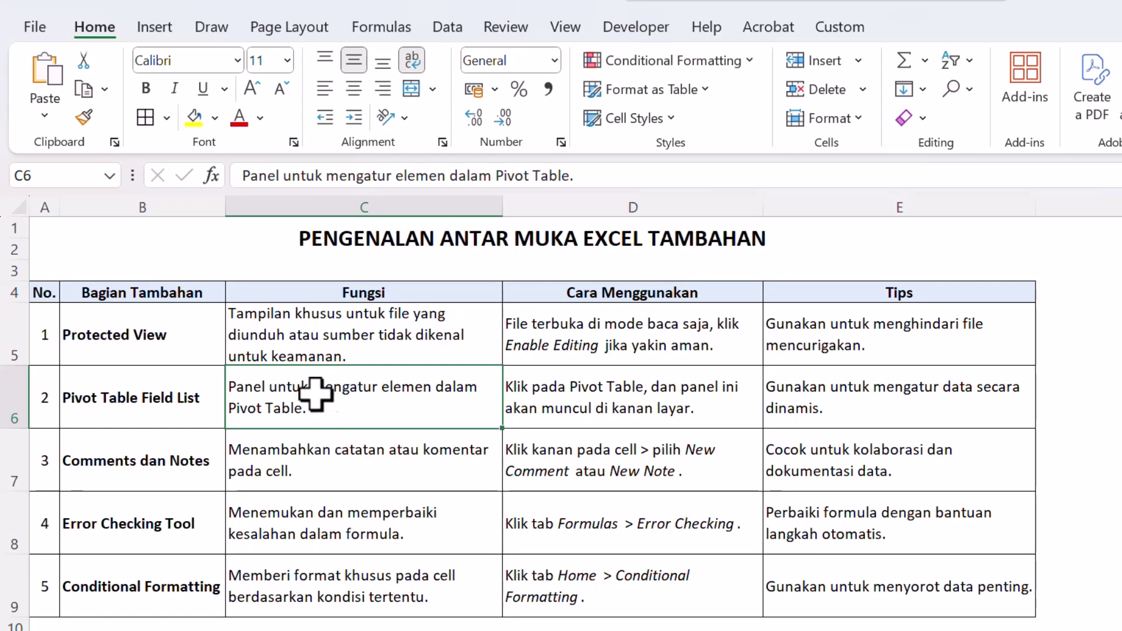
pyautogui.click(319, 345)
pyautogui.click(195, 314)
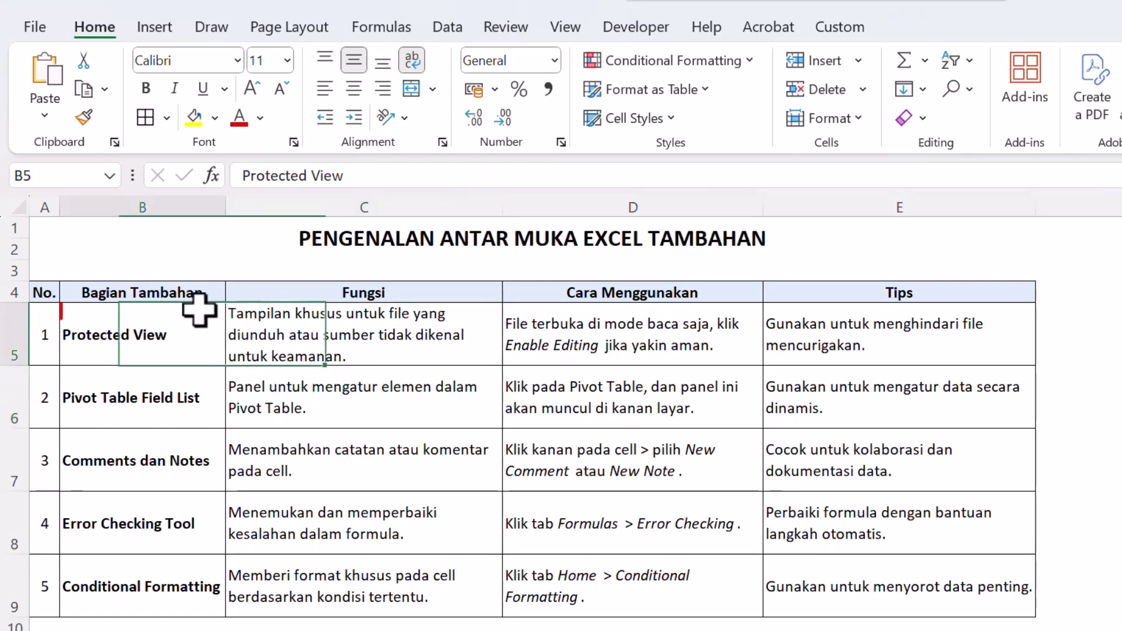
pyautogui.click(253, 331)
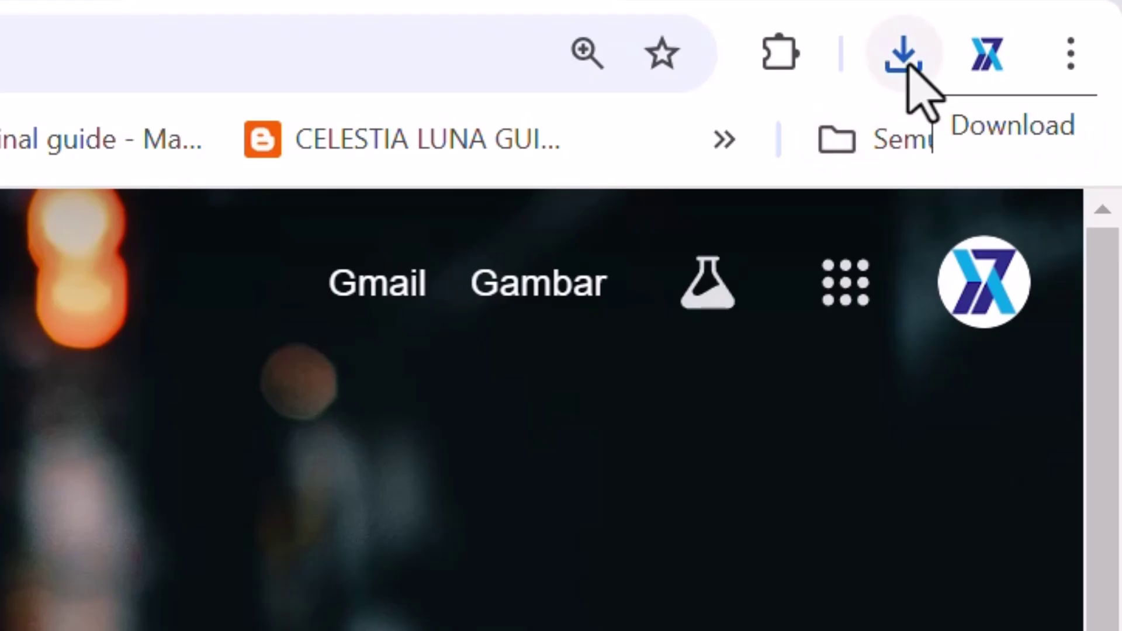
# - Open the downloaded Jadwal_Harian.xlsx workbook from the browser's downloads and enable editing in it
pyautogui.click(905, 59)
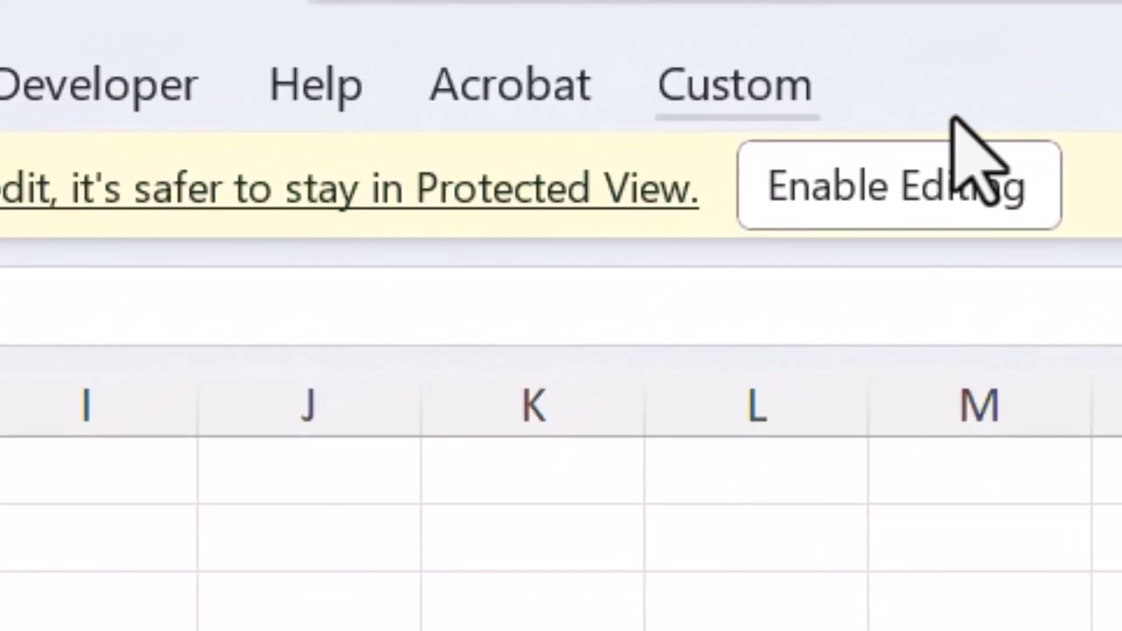
pyautogui.click(897, 201)
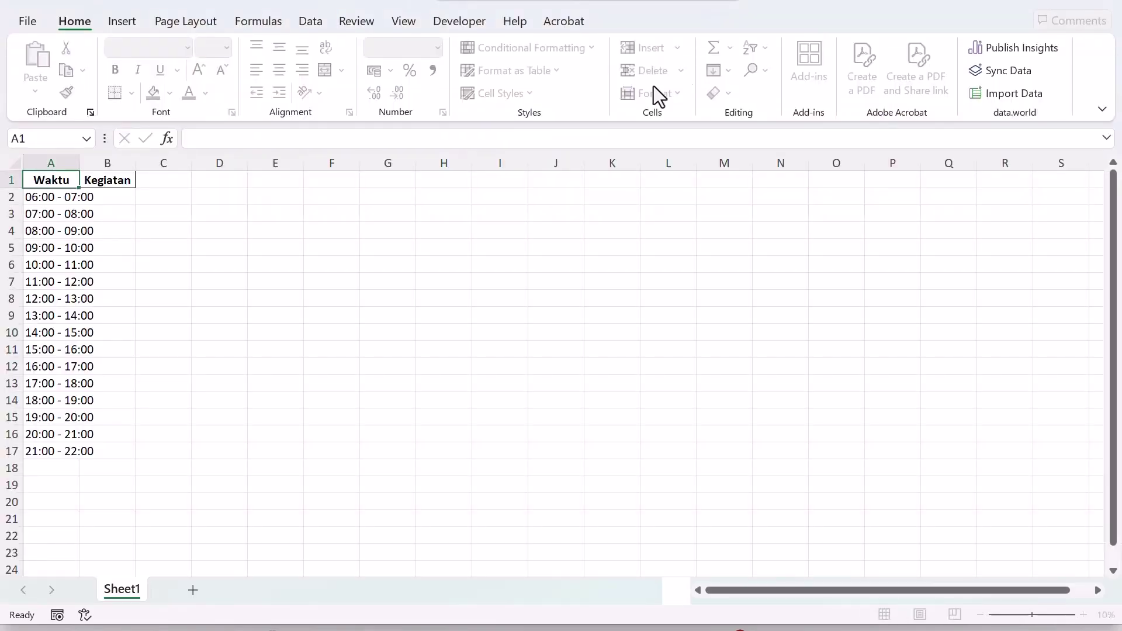
pyautogui.click(279, 263)
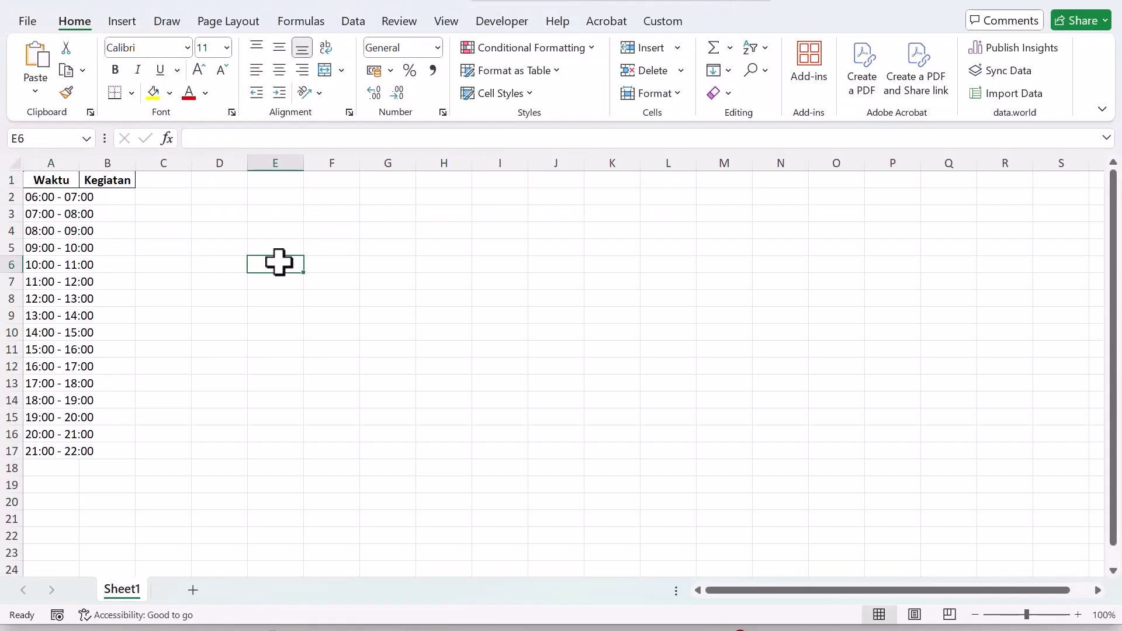
# - Open the Trust Center settings from the Excel Options
pyautogui.click(34, 20)
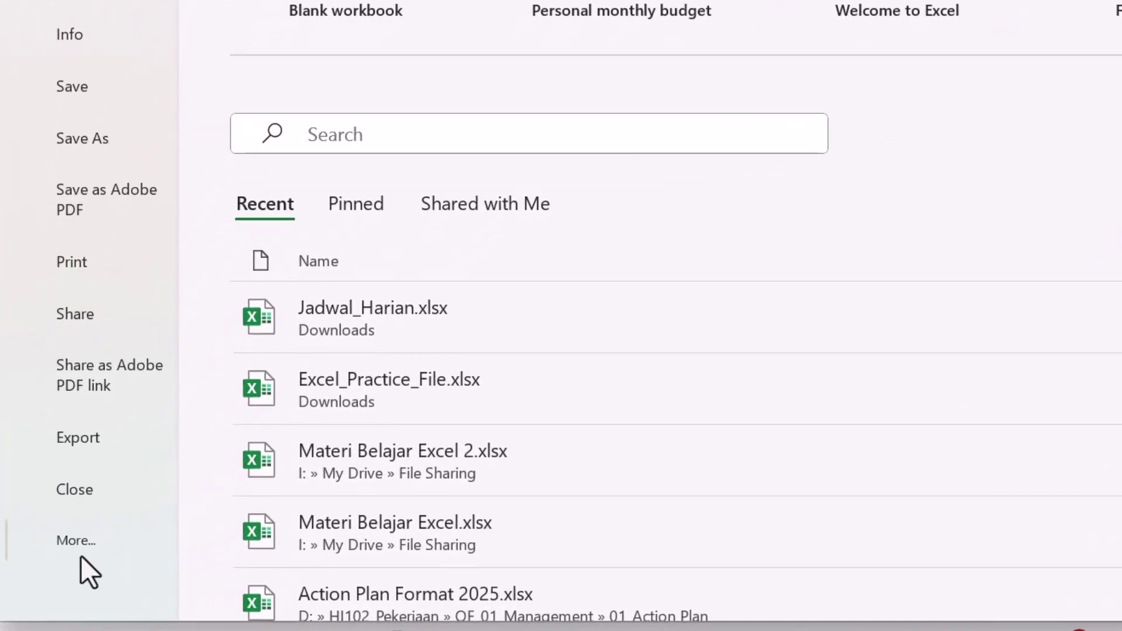
pyautogui.click(46, 577)
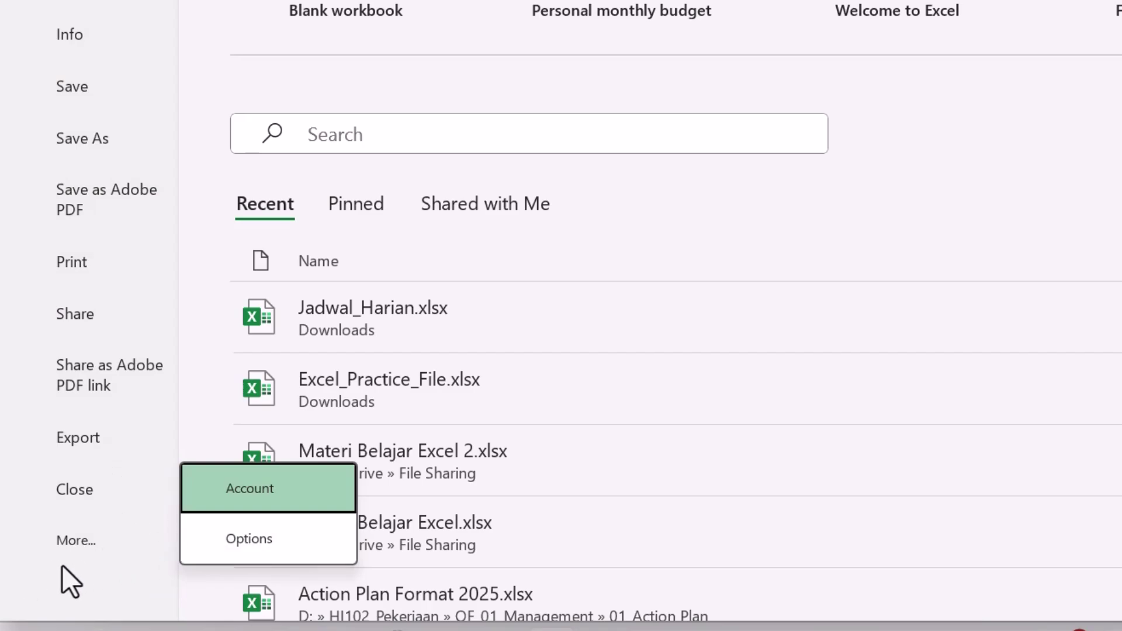
pyautogui.click(213, 538)
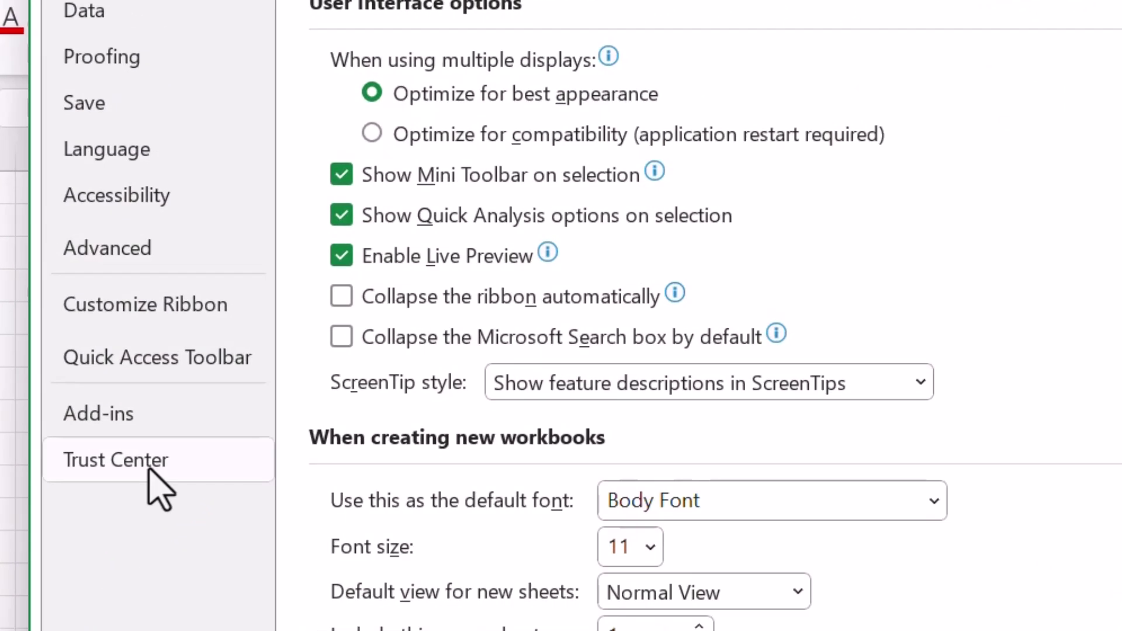
pyautogui.click(260, 345)
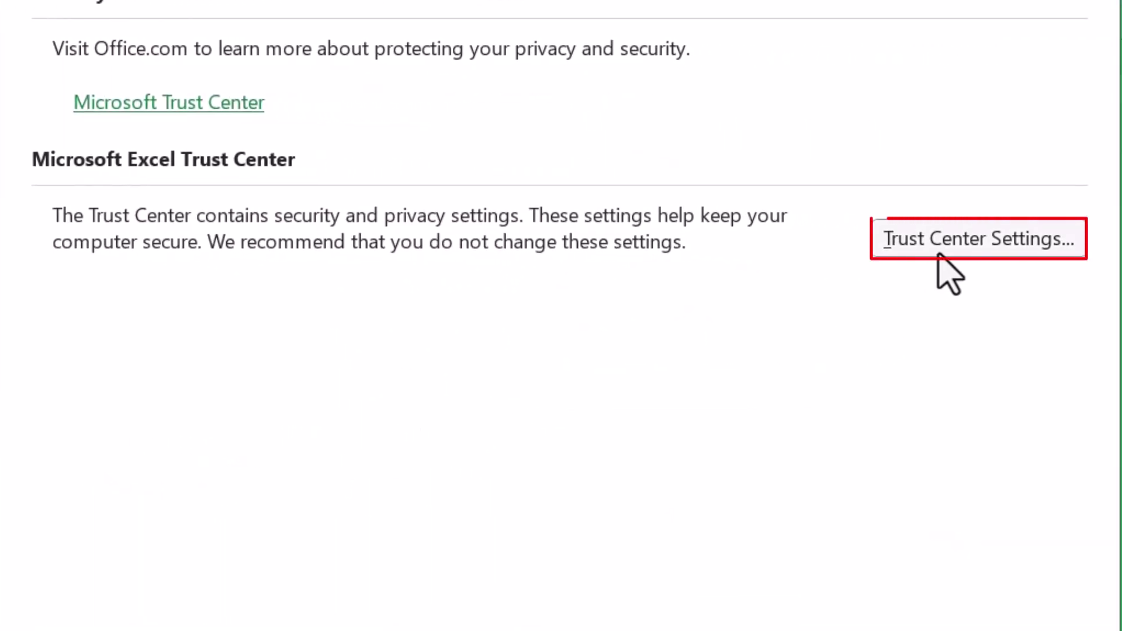
pyautogui.click(939, 255)
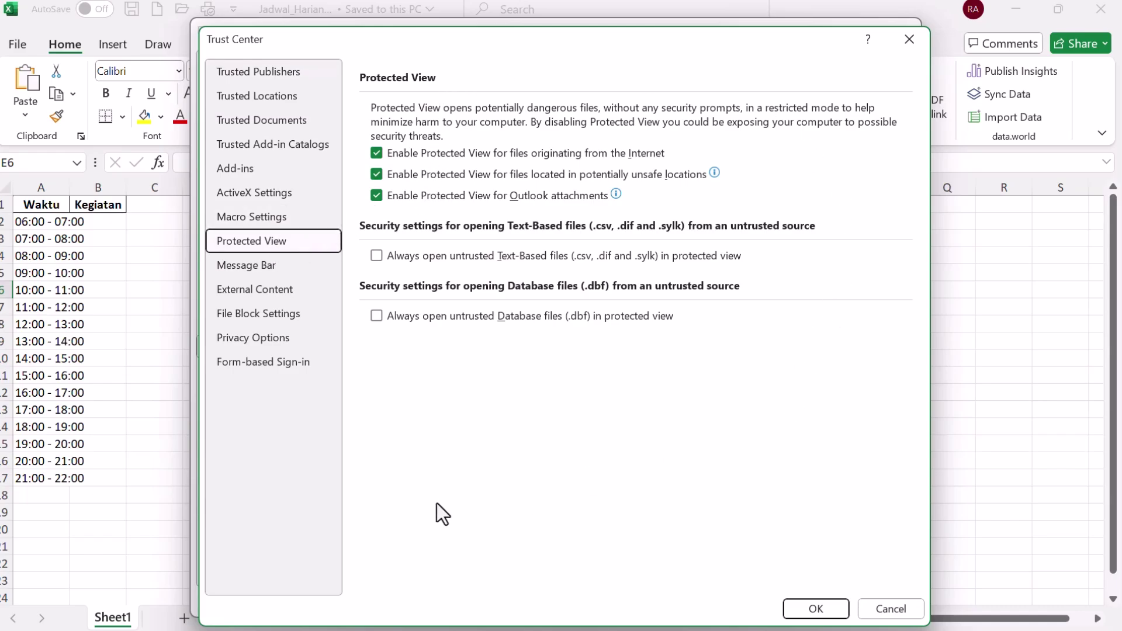
# - Review the Protected View settings in the Trust Center and close both option dialogs with confirmation
pyautogui.click(246, 264)
pyautogui.click(275, 241)
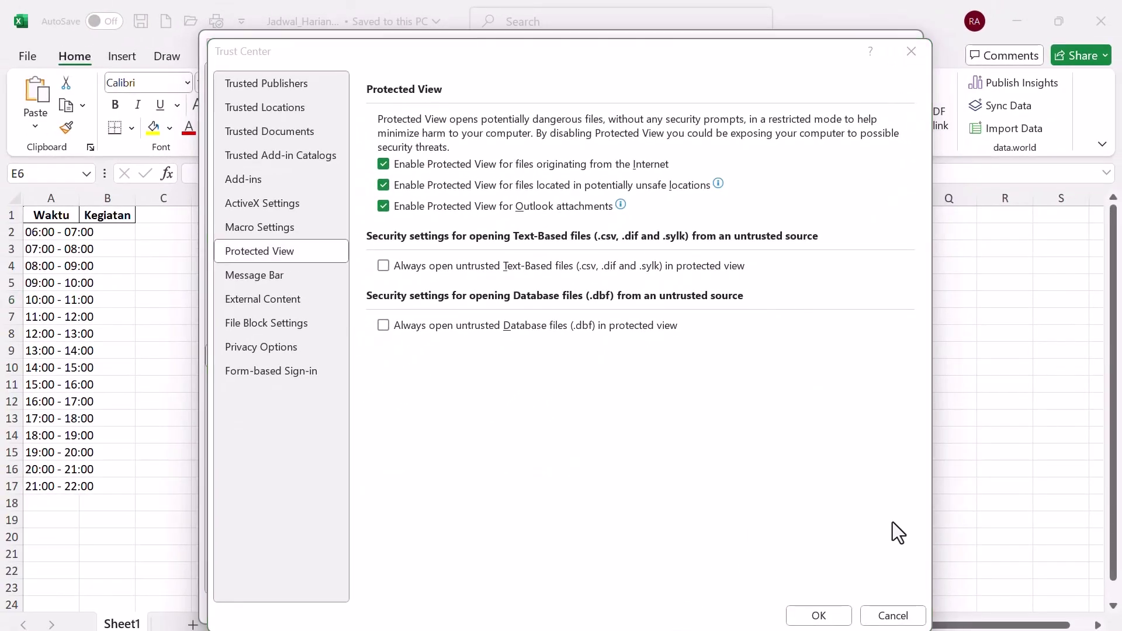
pyautogui.click(818, 616)
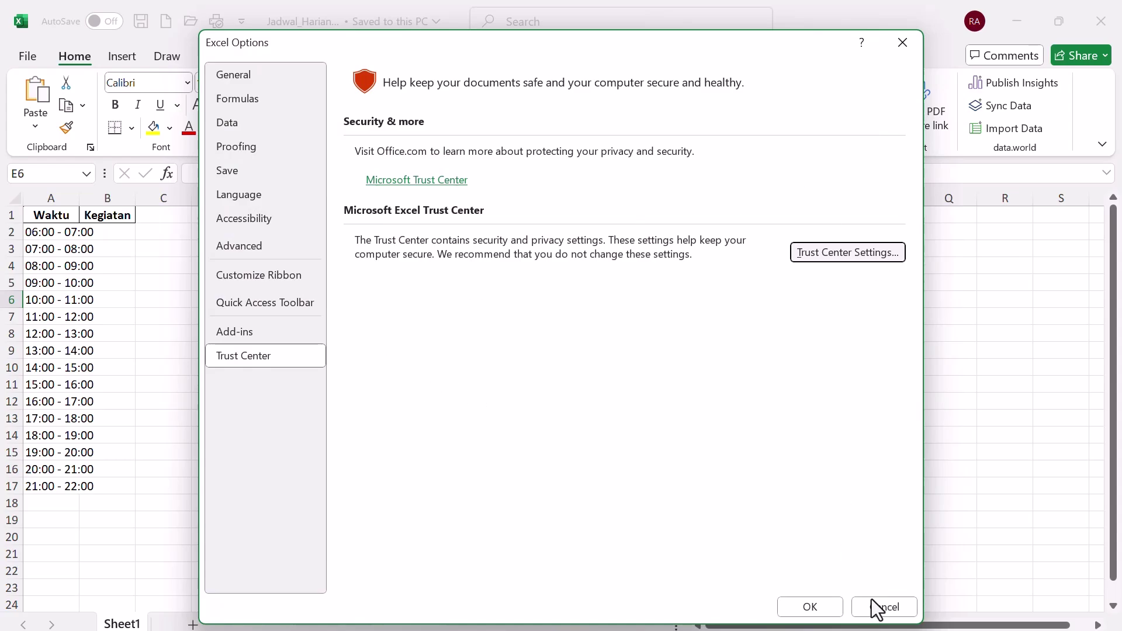
pyautogui.click(825, 613)
# - Switch to the Materi Belajar Excel workbook and show its Praktik sheet
pyautogui.click(95, 350)
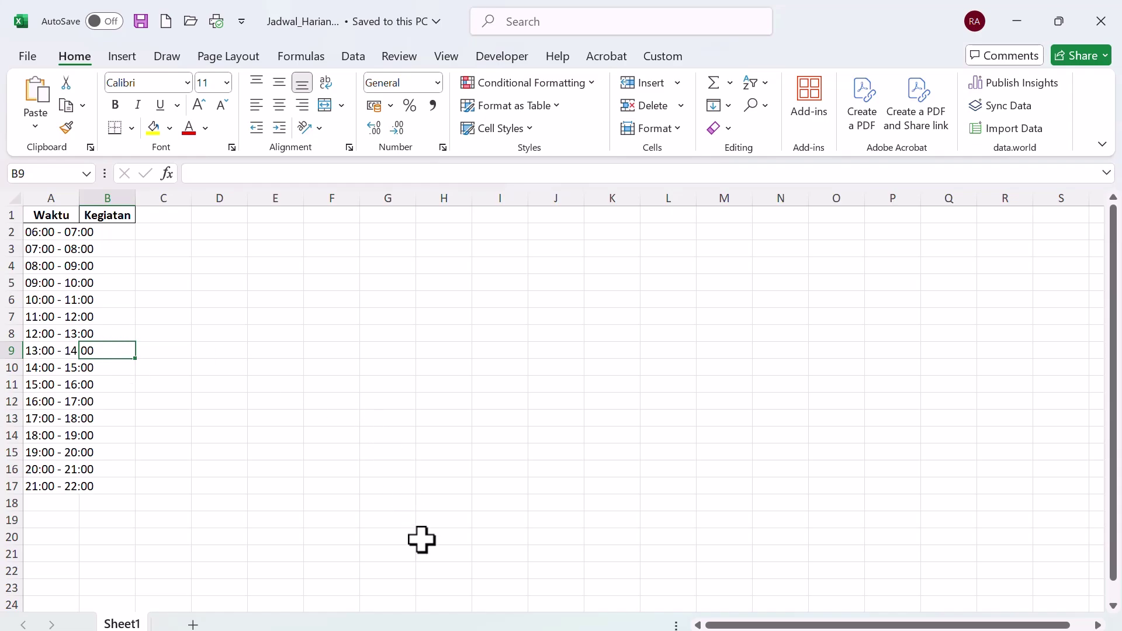
pyautogui.moveTo(276, 586)
pyautogui.click(184, 521)
pyautogui.click(88, 336)
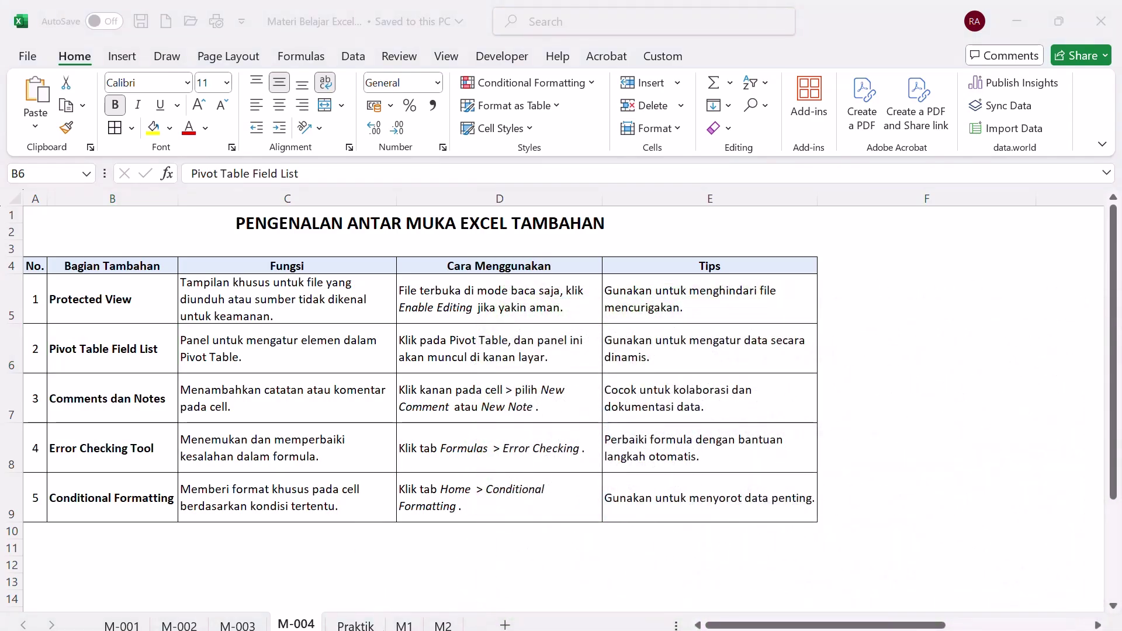
pyautogui.click(342, 623)
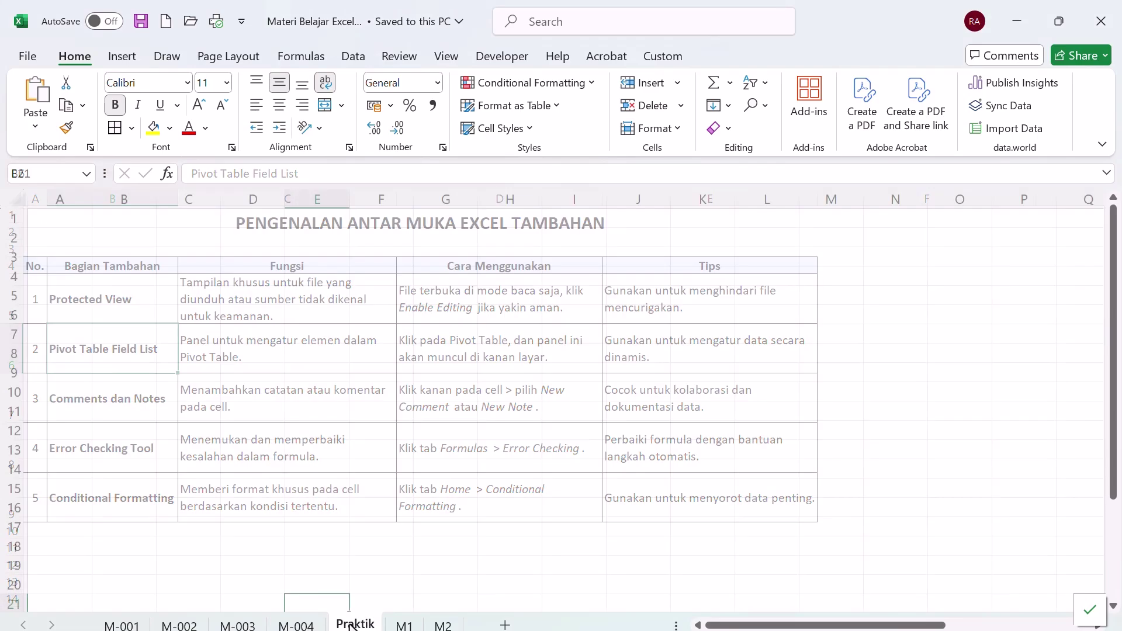
# - Enter the column headers "No." in A1 and "Jumlah" in B1 of the Praktik sheet
pyautogui.click(51, 212)
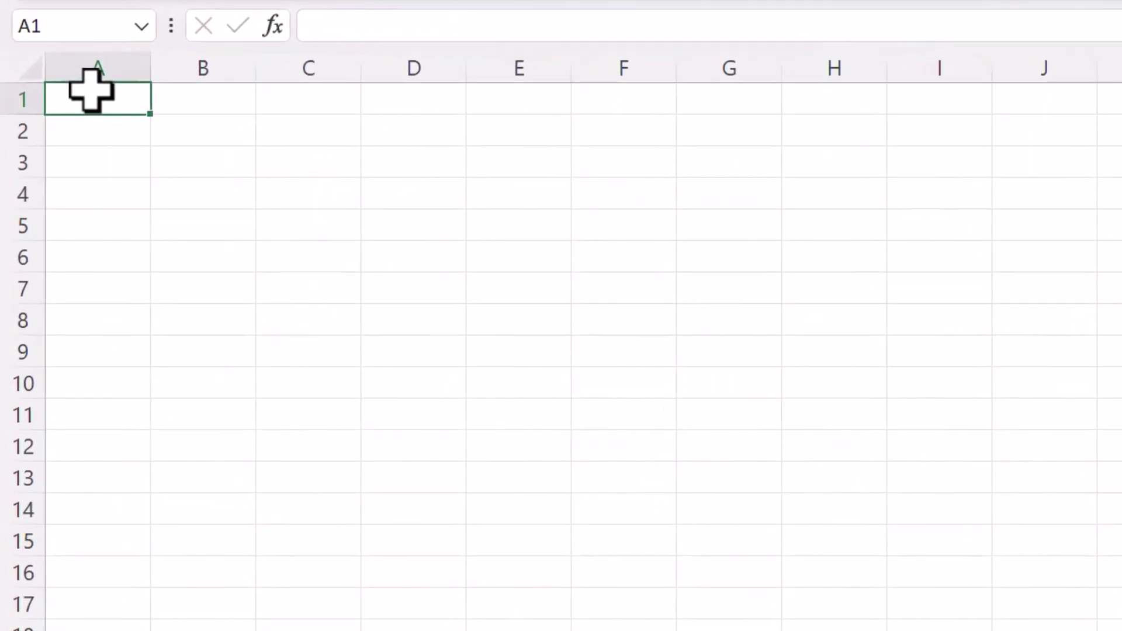
pyautogui.write('No.')
pyautogui.press('Return')
pyautogui.press('Up')
pyautogui.press('Right')
pyautogui.press('Right')
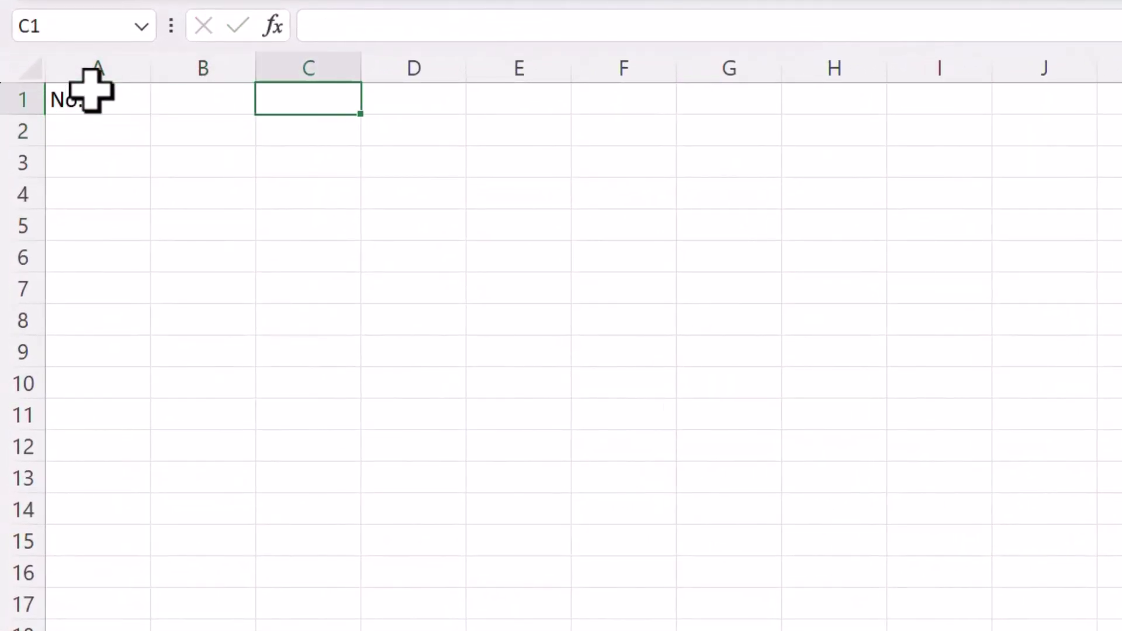
pyautogui.press('Left')
pyautogui.write('Jumlah')
pyautogui.press('Return')
# - Number the rows under "No." from 1 to 6 in A2:A7 by extending the series
pyautogui.press('Left')
pyautogui.write('1')
pyautogui.press('Return')
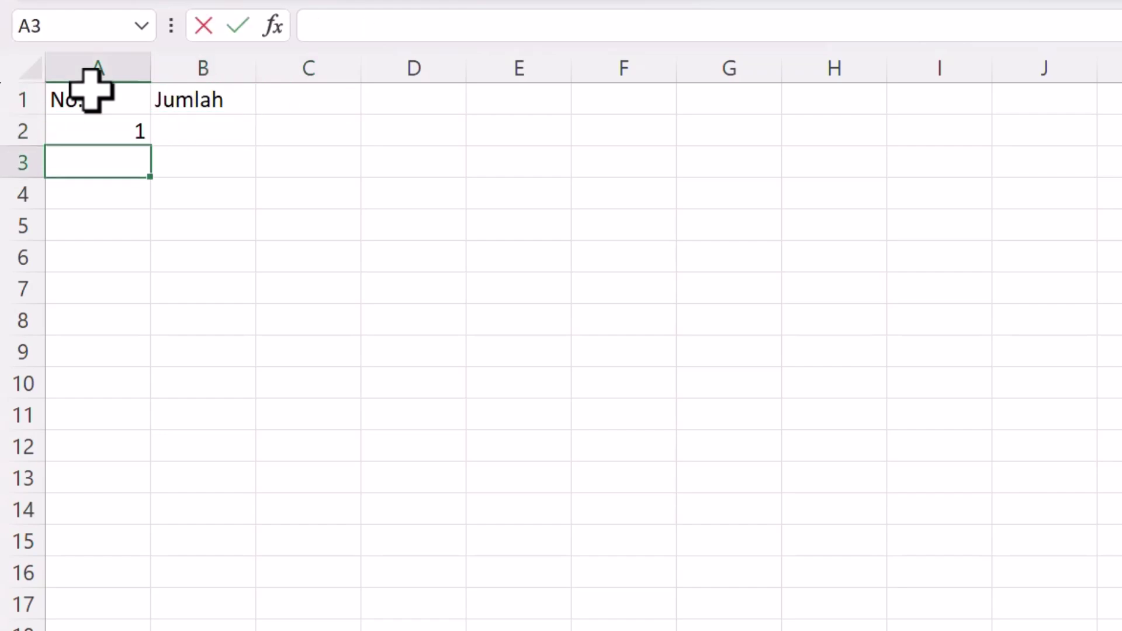
pyautogui.write('2 3')
pyautogui.moveTo(138, 141); pyautogui.dragTo(146, 301)
# - Enter 10 in B2 and 11 in B3 under "Jumlah"
pyautogui.click(211, 153)
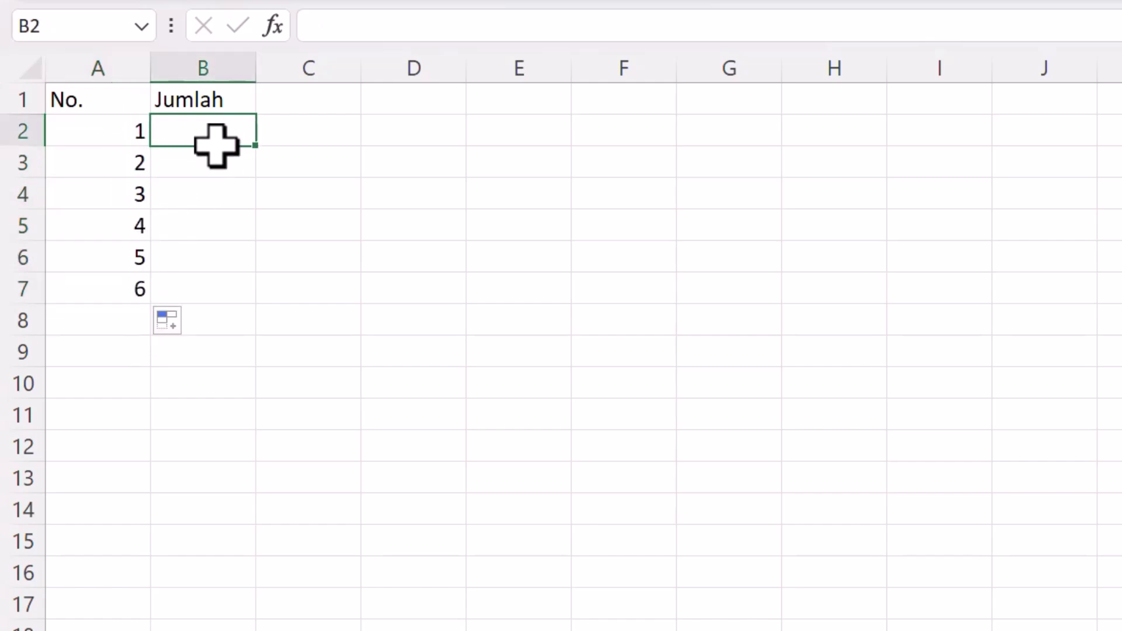
pyautogui.write('10')
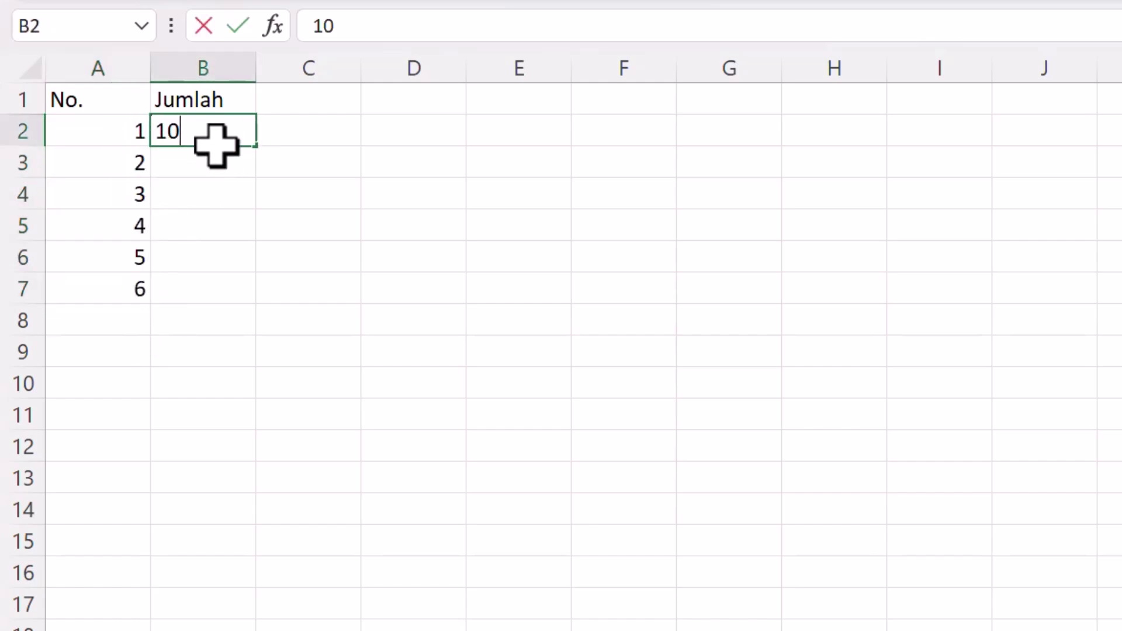
pyautogui.press('Return')
pyautogui.write('11')
pyautogui.press('Return')
# - Copy the value 11 from B3 into the cells B4:B8
pyautogui.press('Up')
pyautogui.hotkey('ctrl', 'c')
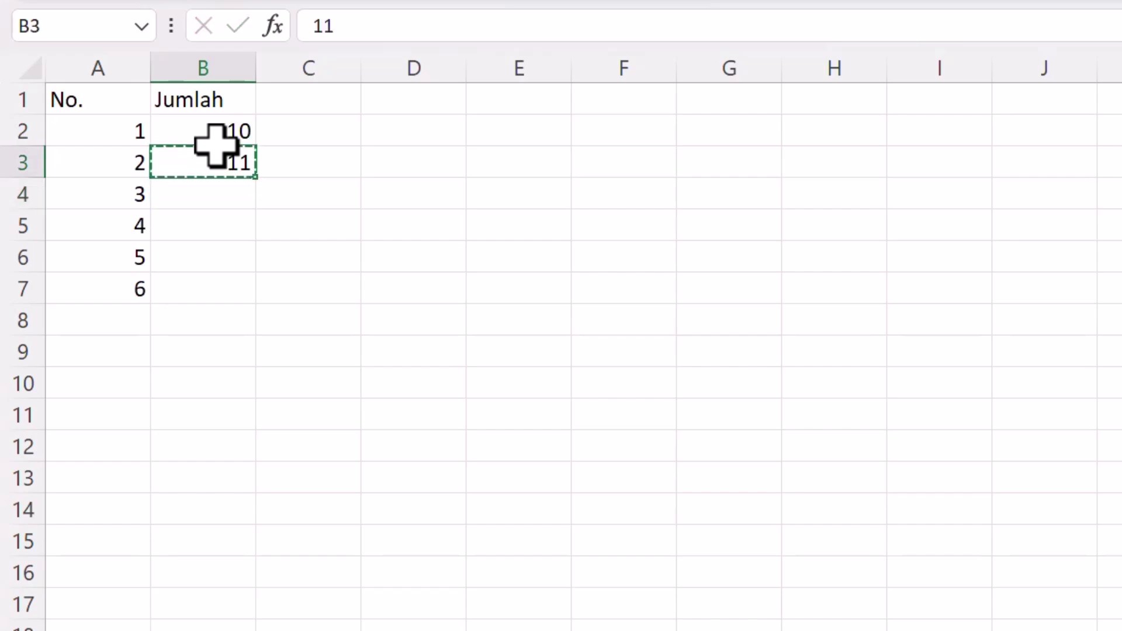
pyautogui.press('Down')
pyautogui.hotkey('shift', 'Down')
pyautogui.hotkey('shift', 'Down')
pyautogui.hotkey('shift', 'Down')
pyautogui.hotkey('shift', 'Down')
pyautogui.hotkey('ctrl', 'v')
pyautogui.press('Escape')
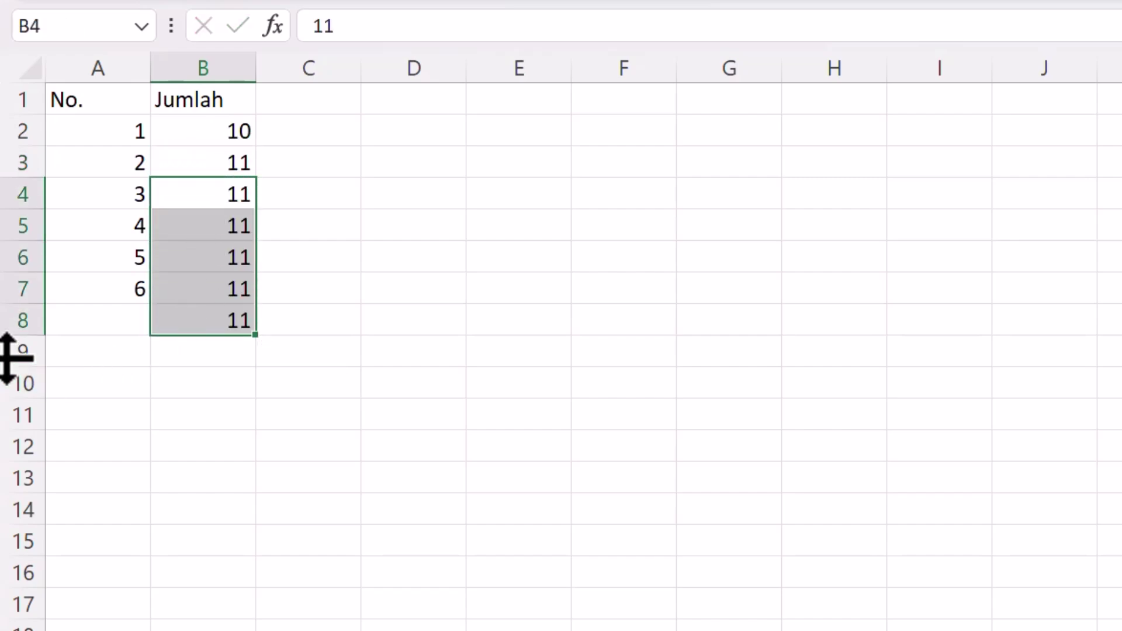
# - Delete the surplus row 8 below the numbered data
pyautogui.click(7, 320)
pyautogui.rightClick(9, 321)
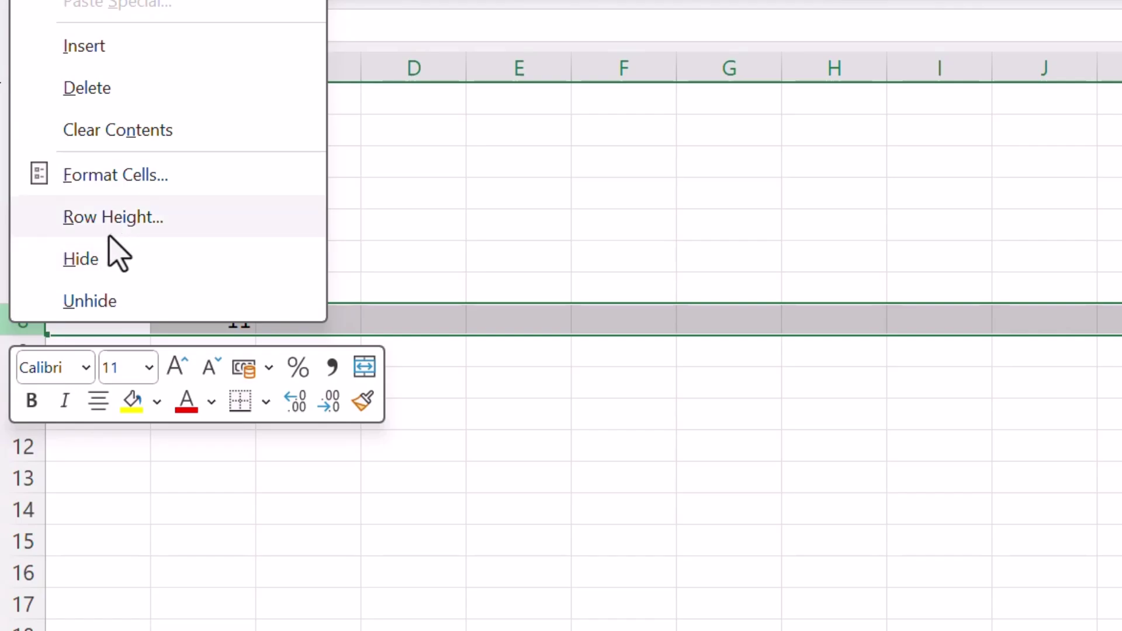
pyautogui.click(128, 91)
pyautogui.click(144, 122)
# - Apply all borders to the data range A1:B7
pyautogui.moveTo(117, 102); pyautogui.dragTo(216, 283)
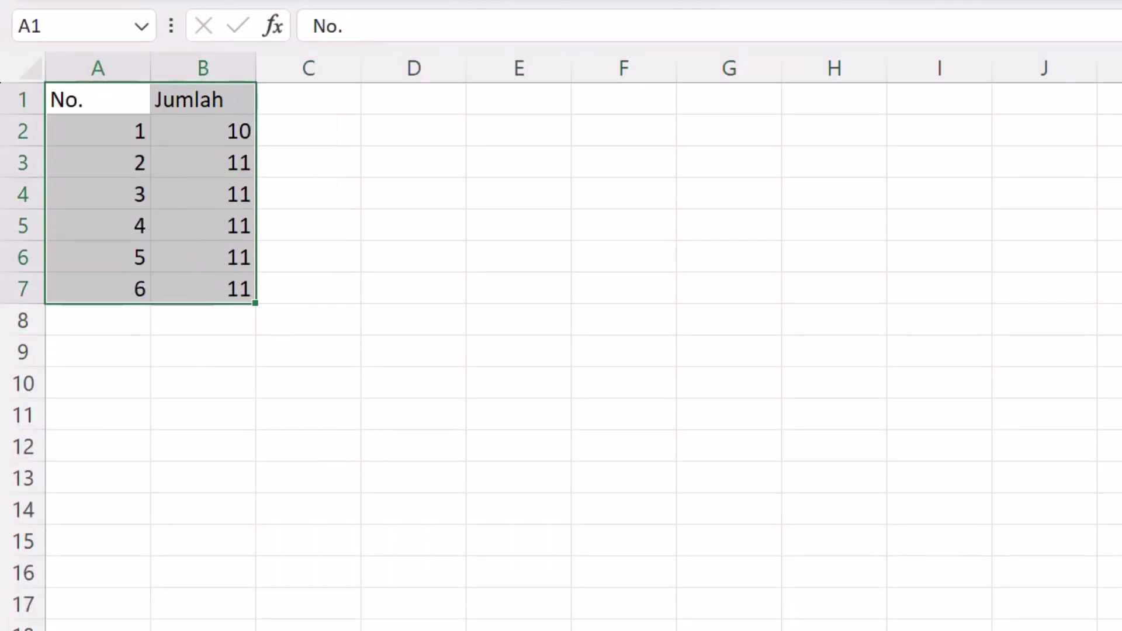
pyautogui.hotkey('alt', 'h')
pyautogui.press('b')
pyautogui.press('a')
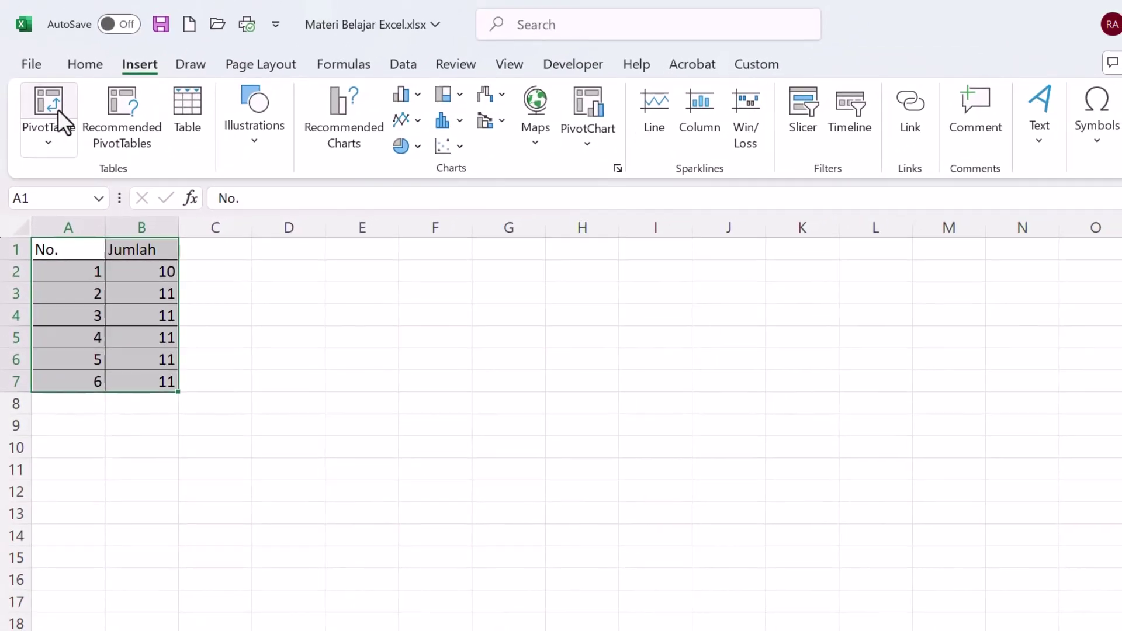
# - Create a PivotTable from A1:B7 on a new worksheet with No. as rows and the sums of No. and Jumlah as values
pyautogui.click(55, 111)
pyautogui.click(605, 506)
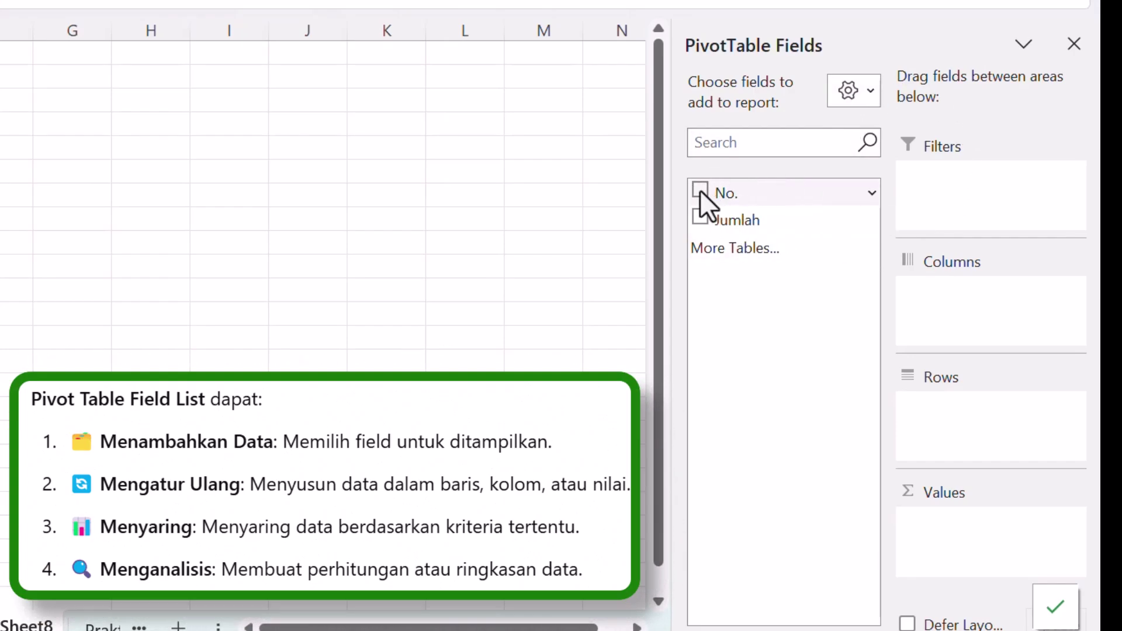
pyautogui.click(700, 196)
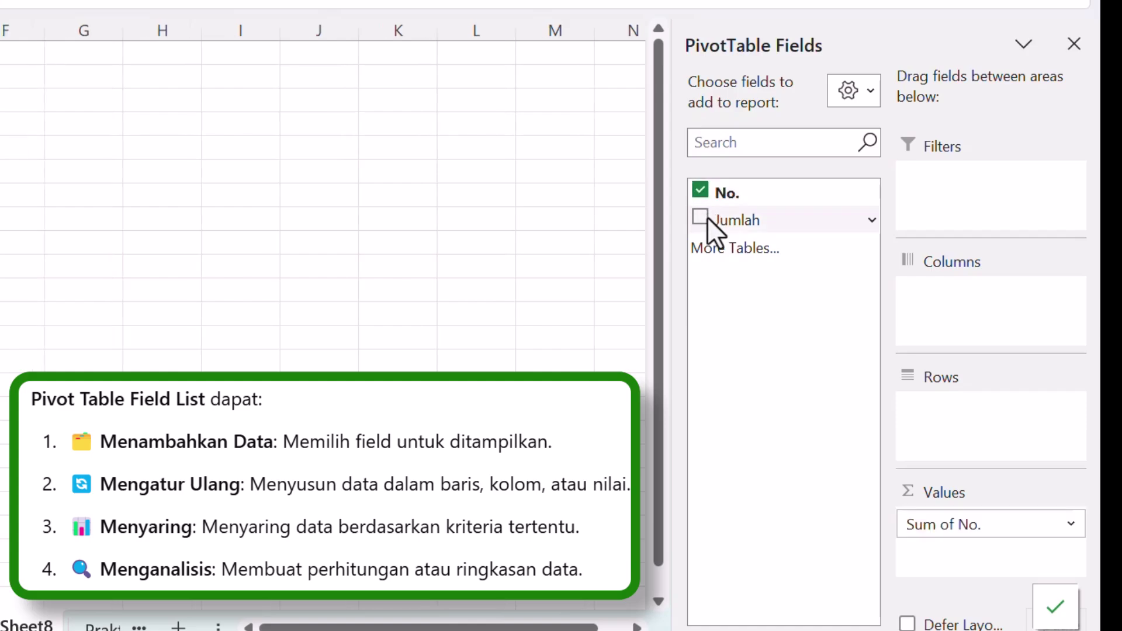
pyautogui.moveTo(710, 214); pyautogui.dragTo(993, 555)
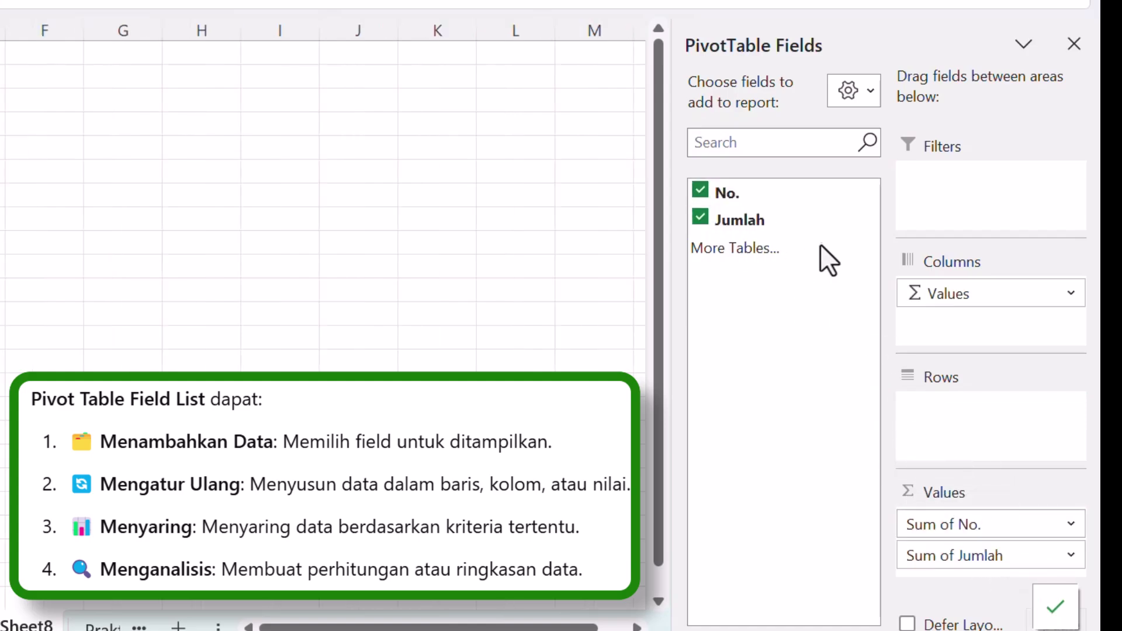
pyautogui.moveTo(783, 194); pyautogui.dragTo(913, 354)
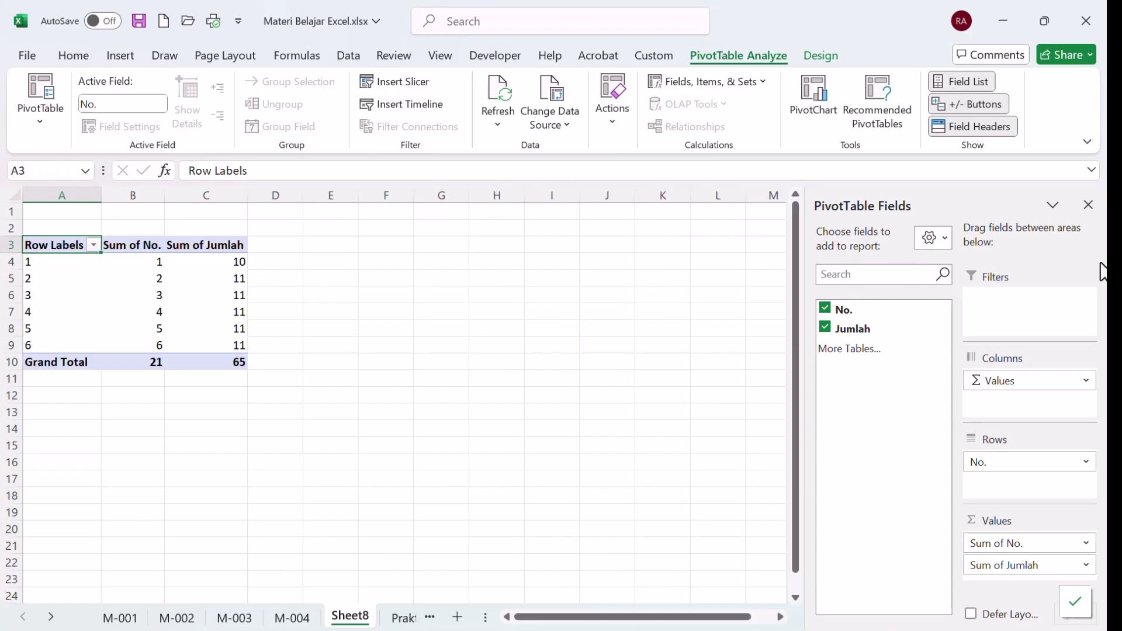
# - Leave the PivotTable and return to the M-004 overview sheet
pyautogui.click(288, 390)
pyautogui.click(292, 618)
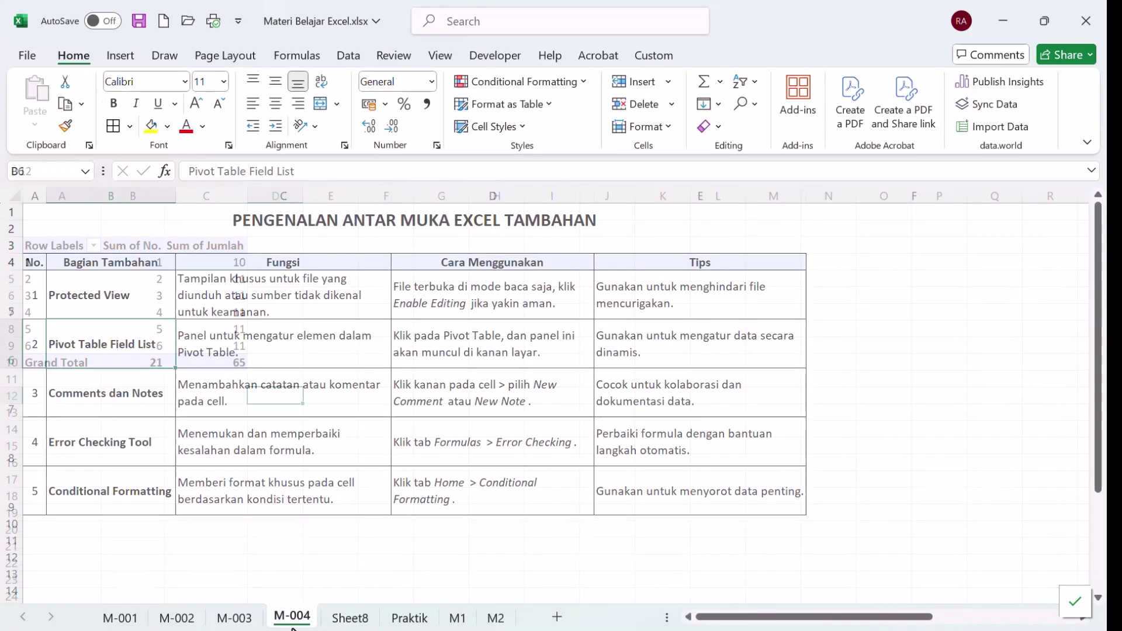
# - Add a note reading "Catatan" to the Comments dan Notes cell B7, removing the author's name from it
pyautogui.click(133, 395)
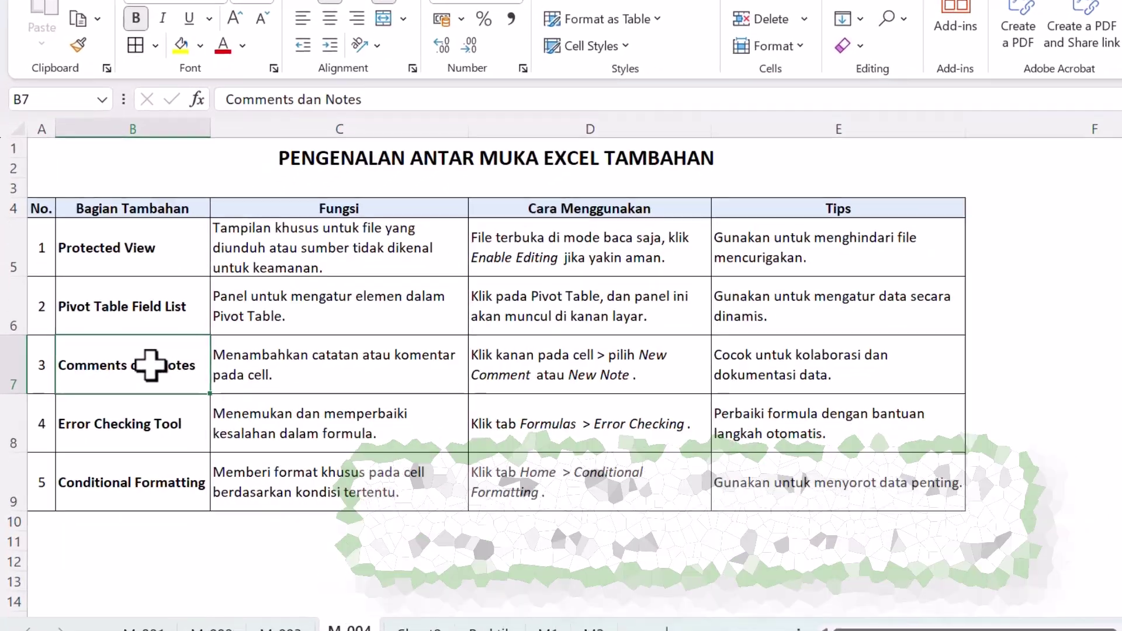
pyautogui.rightClick(126, 407)
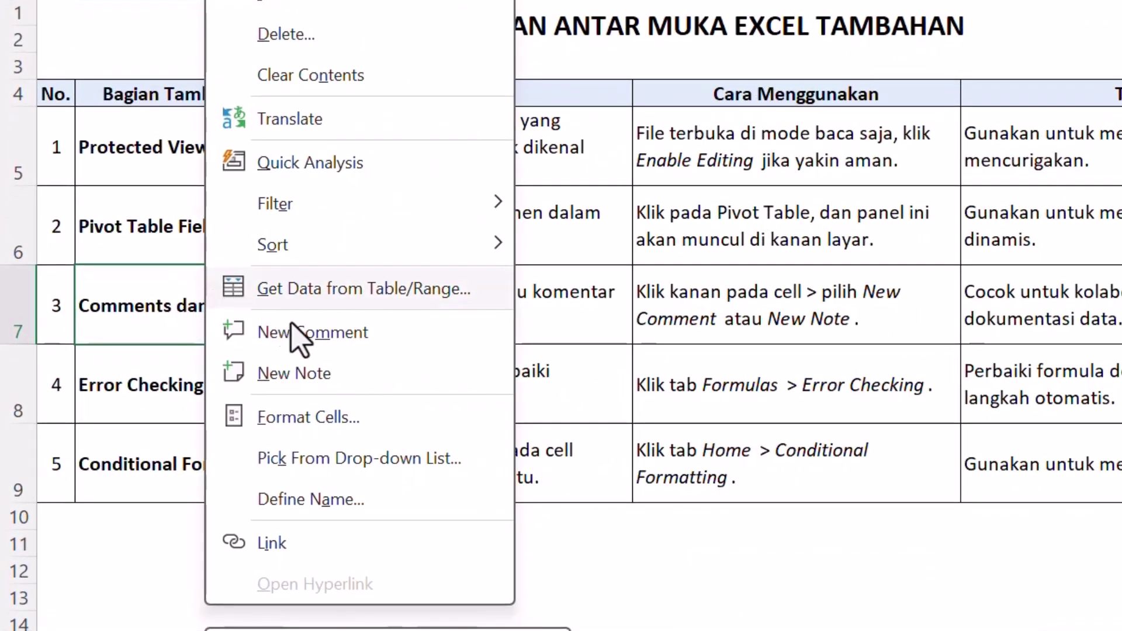
pyautogui.click(345, 383)
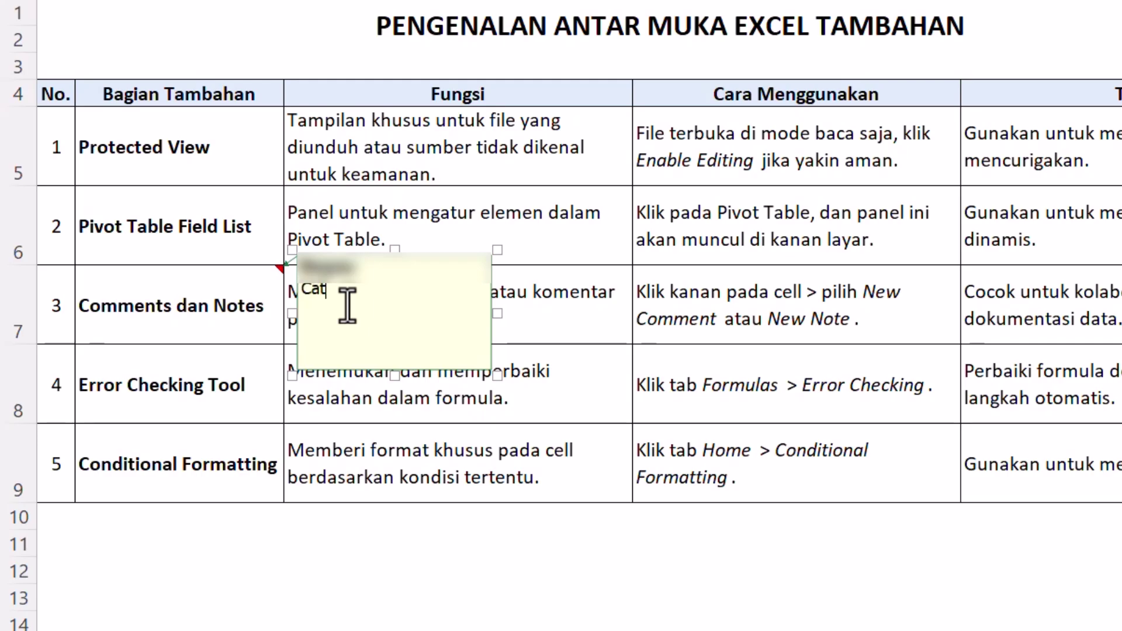
pyautogui.hotkey('shift', 'Home')
pyautogui.press('Delete')
pyautogui.press('Delete')
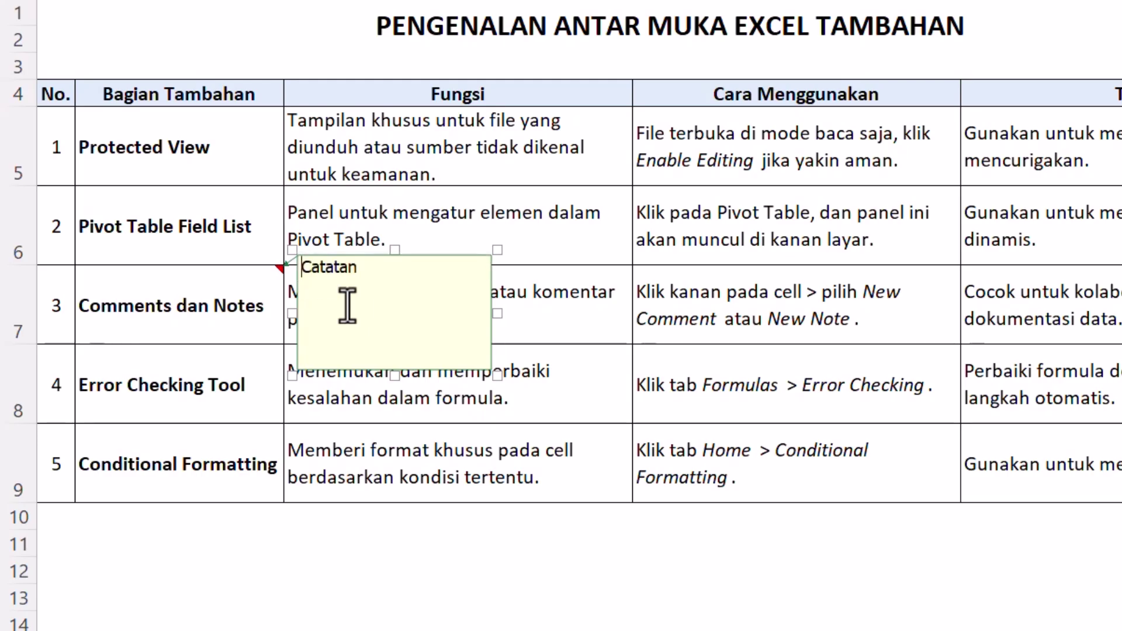
pyautogui.click(384, 408)
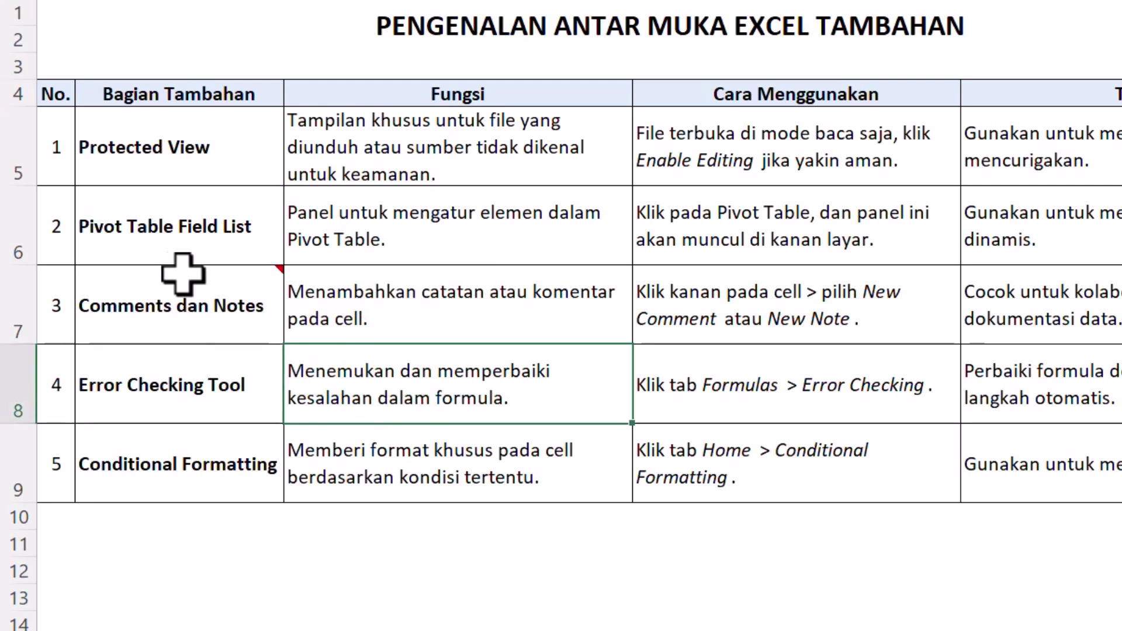
pyautogui.moveTo(222, 295)
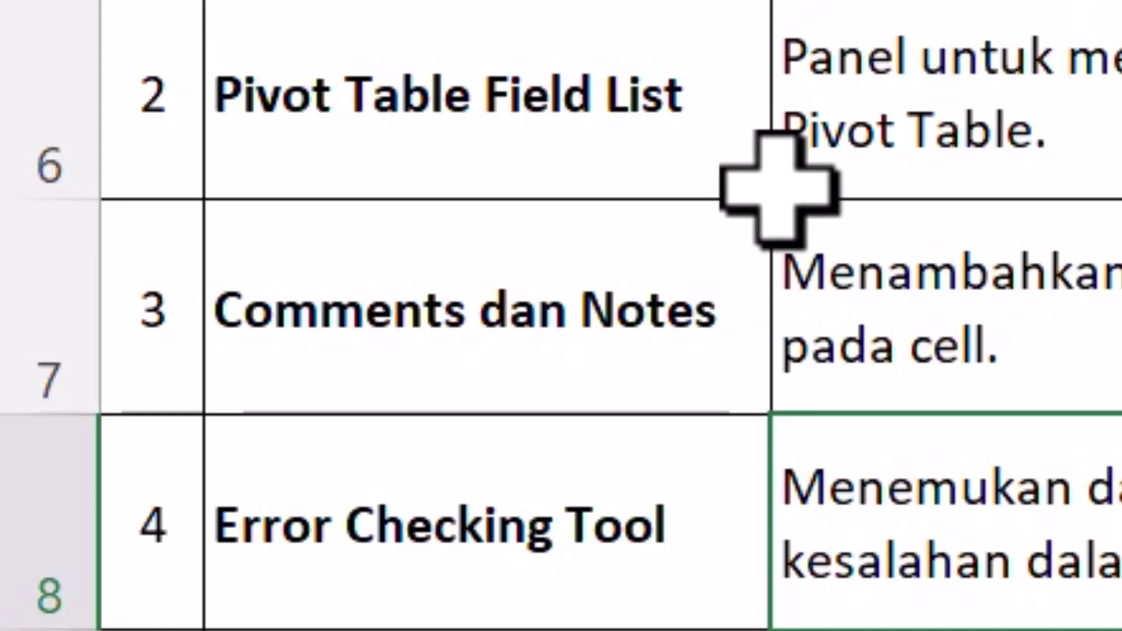
pyautogui.click(730, 225)
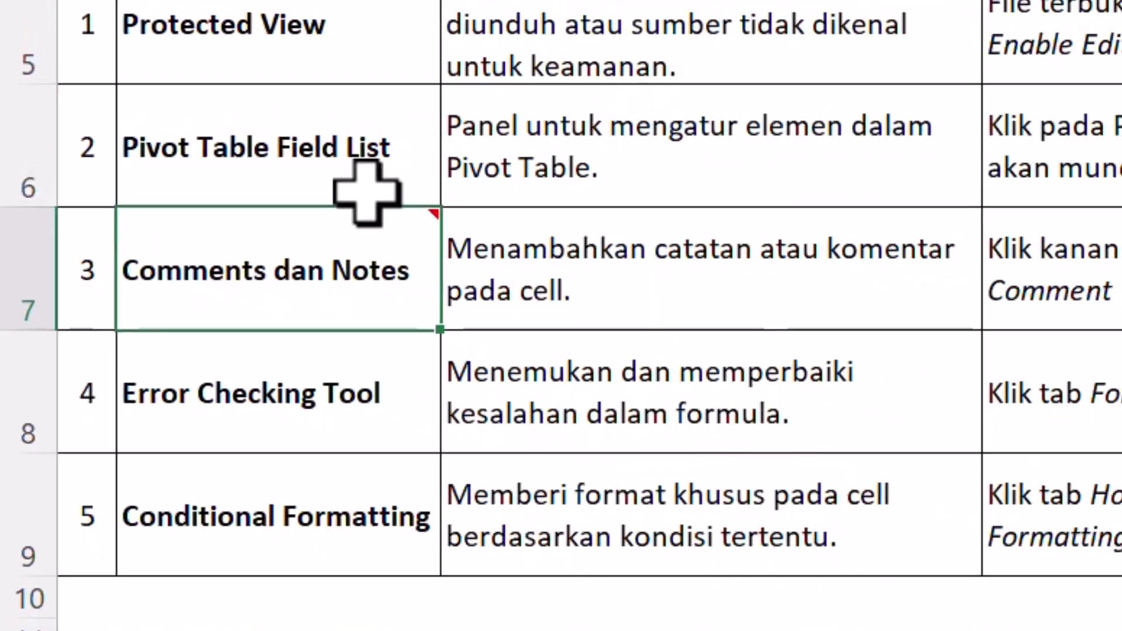
# - Post a new comment reading "Catatan" on the Pivot Table Field List cell B6
pyautogui.click(374, 175)
pyautogui.rightClick(427, 172)
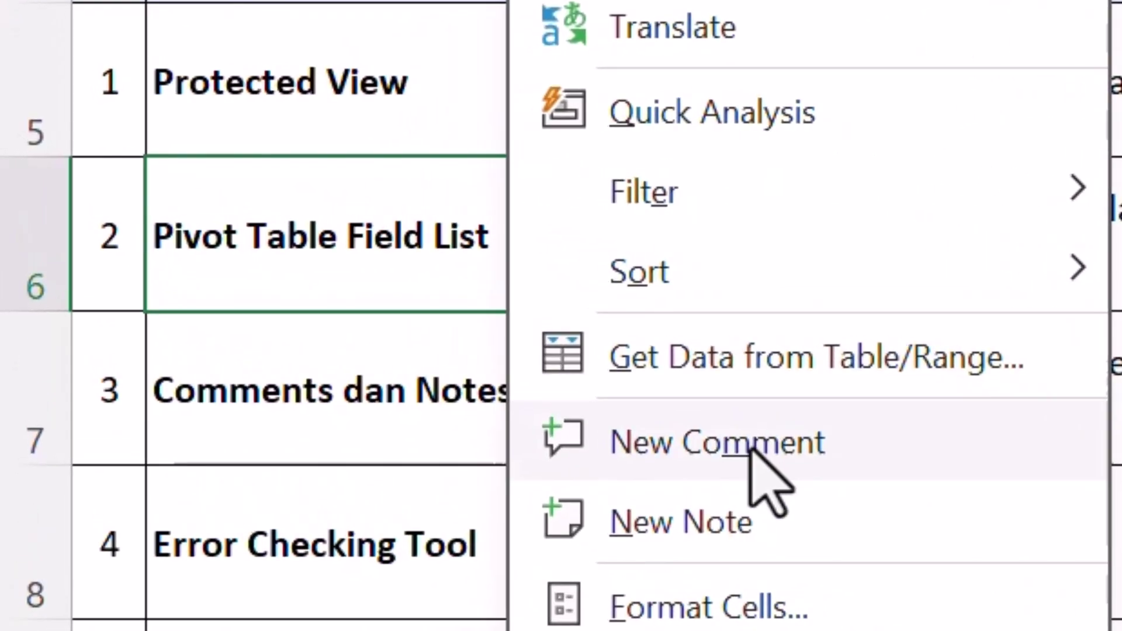
pyautogui.click(631, 312)
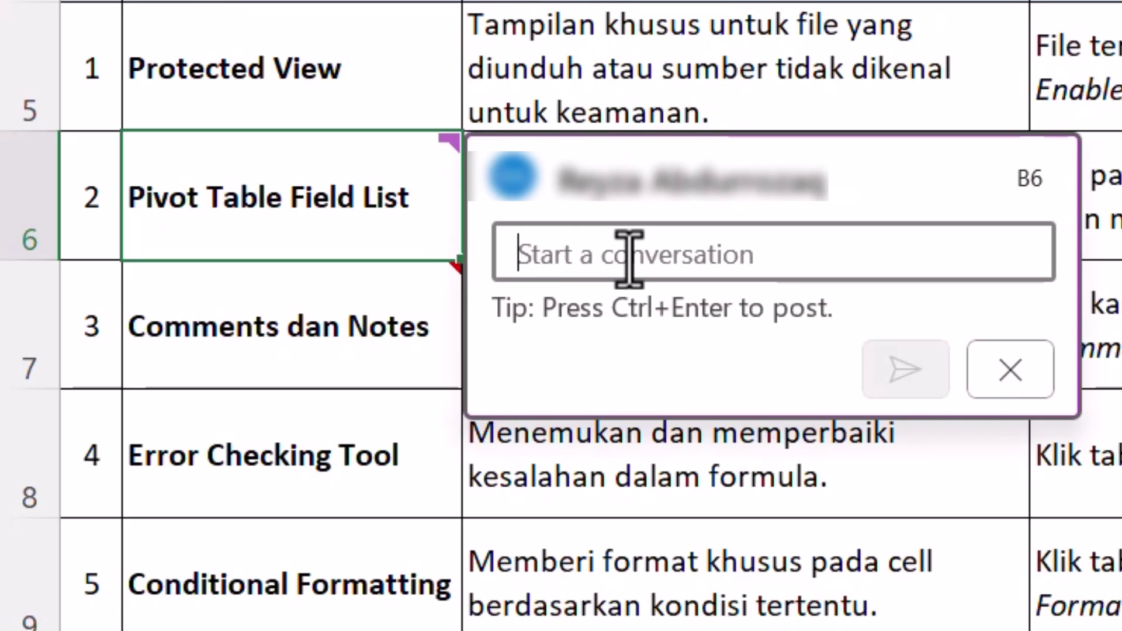
pyautogui.write('Catatan')
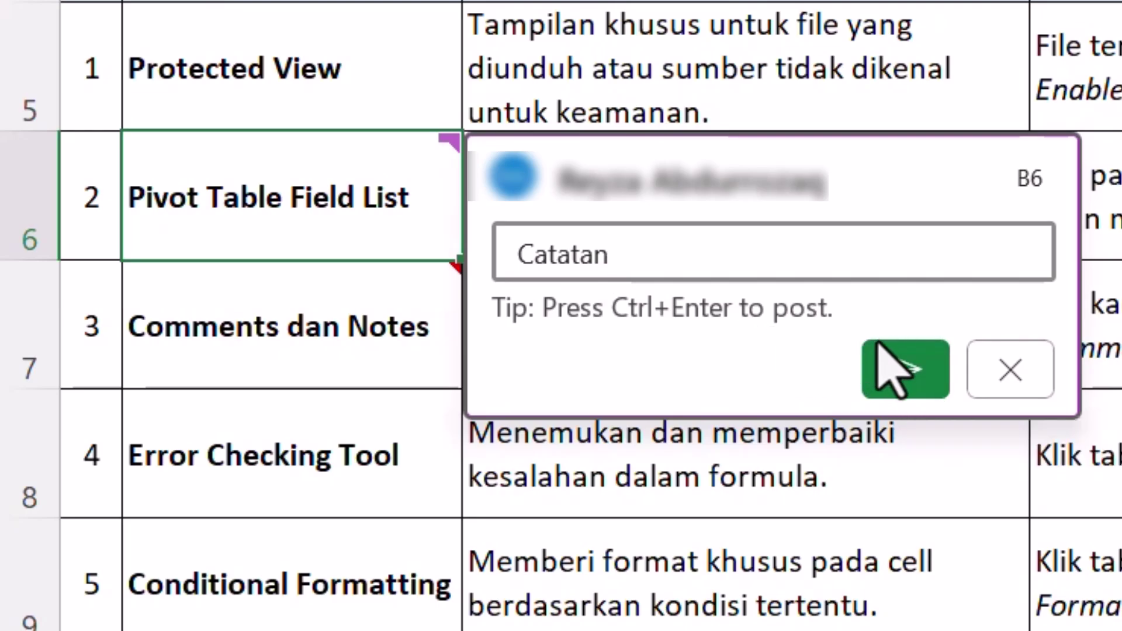
pyautogui.click(921, 381)
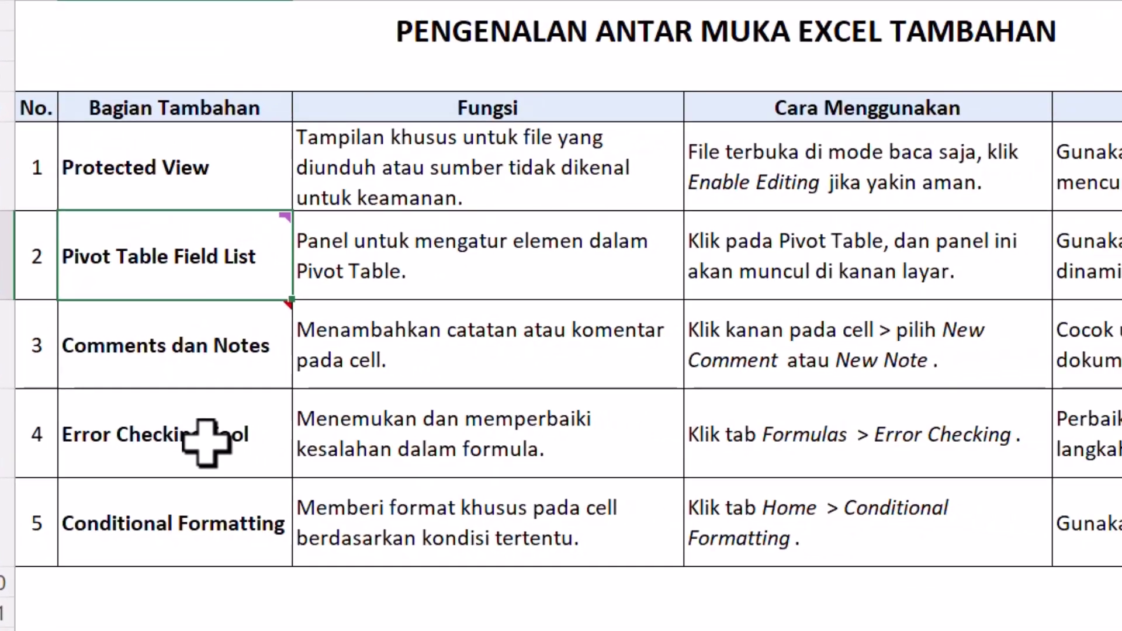
# - Delete the PivotTable worksheet Sheet8 from the workbook
pyautogui.click(328, 461)
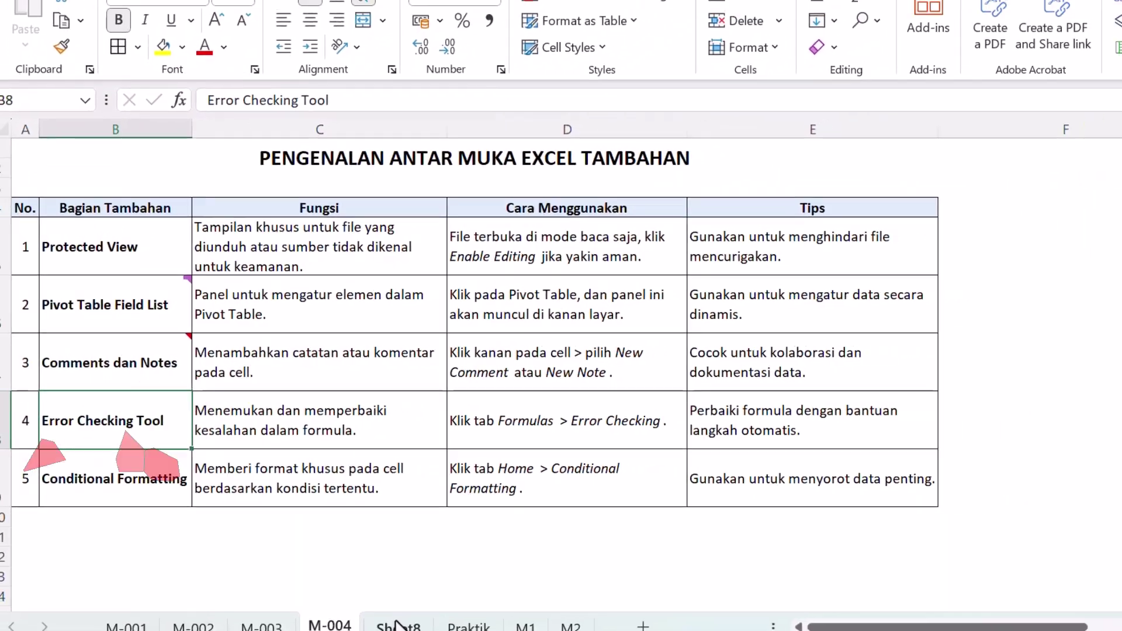
pyautogui.rightClick(357, 597)
pyautogui.press('d')
pyautogui.press('Return')
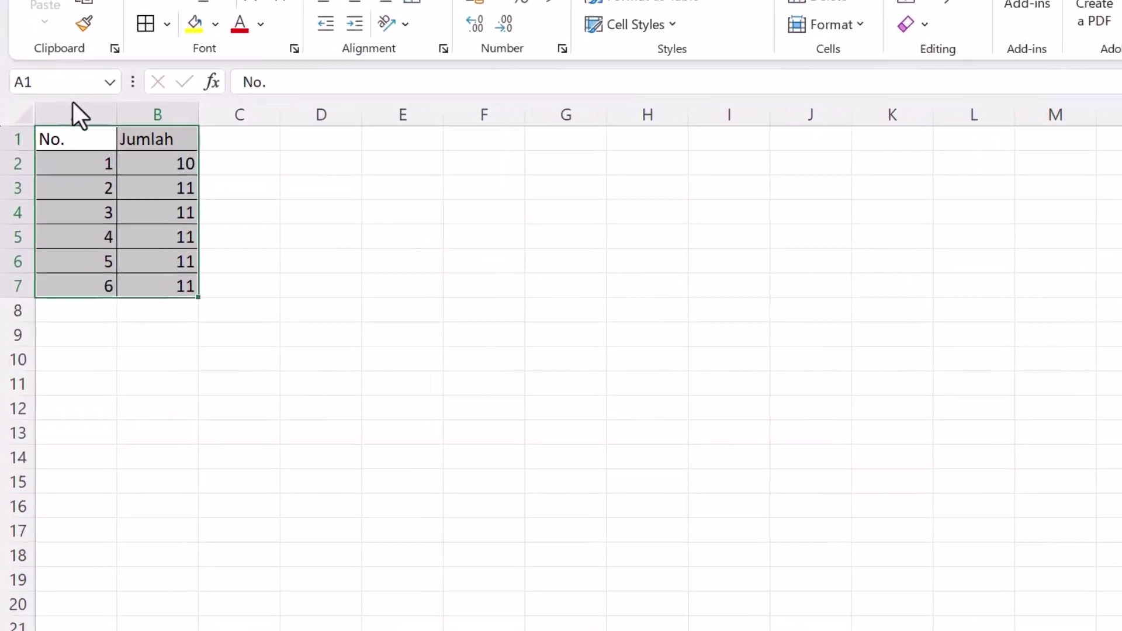
# - Add a Perkalian column in column C, using the Jumlah header's formatting, with the value 2 in C2:C7
pyautogui.click(60, 168)
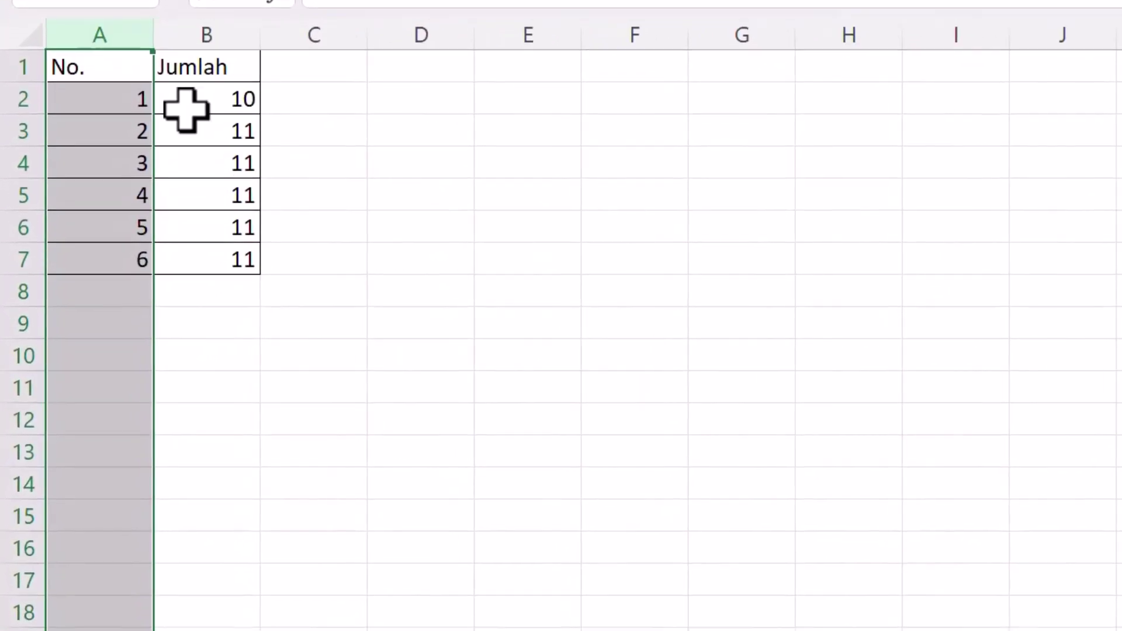
pyautogui.click(326, 66)
pyautogui.click(210, 68)
pyautogui.hotkey('ctrl', 'c')
pyautogui.click(307, 70)
pyautogui.hotkey('ctrl', 'v')
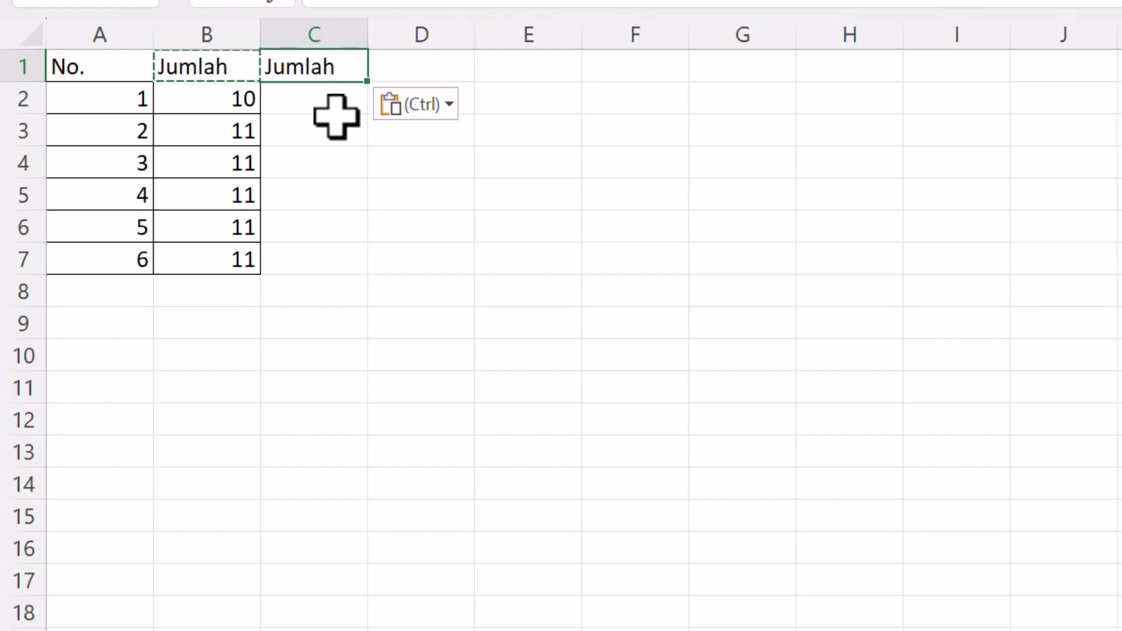
pyautogui.write('Perkalian')
pyautogui.press('Return')
pyautogui.write('2 2 2 2 2 2')
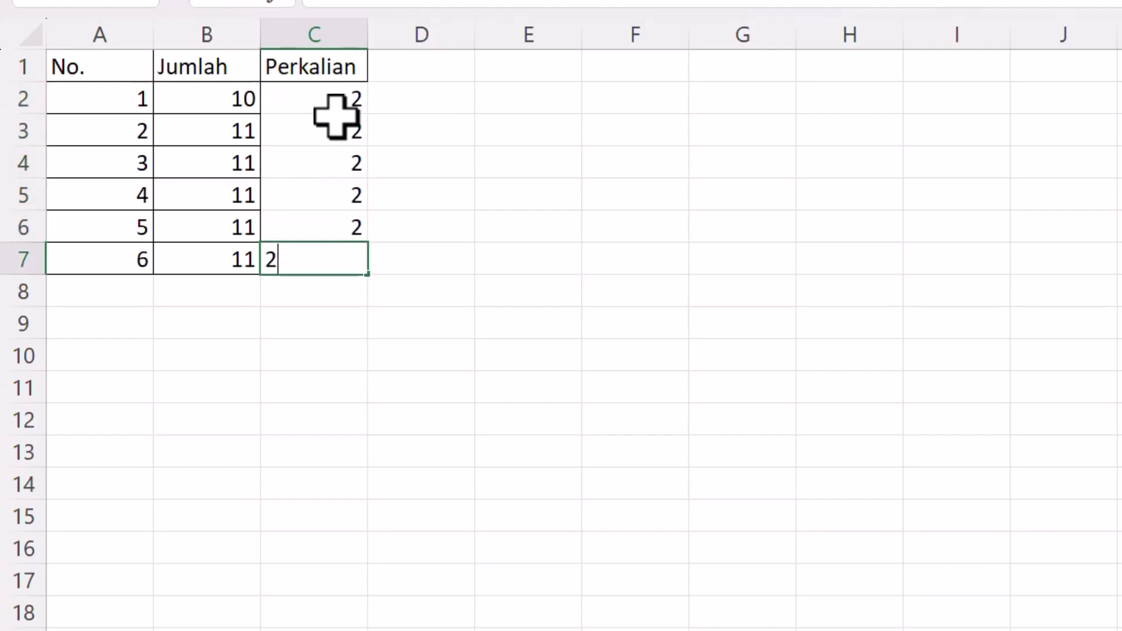
# - Apply all borders to the data range A1:C7
pyautogui.click(337, 120)
pyautogui.hotkey('ctrl', 'a')
pyautogui.click(202, 0)
pyautogui.click(225, 163)
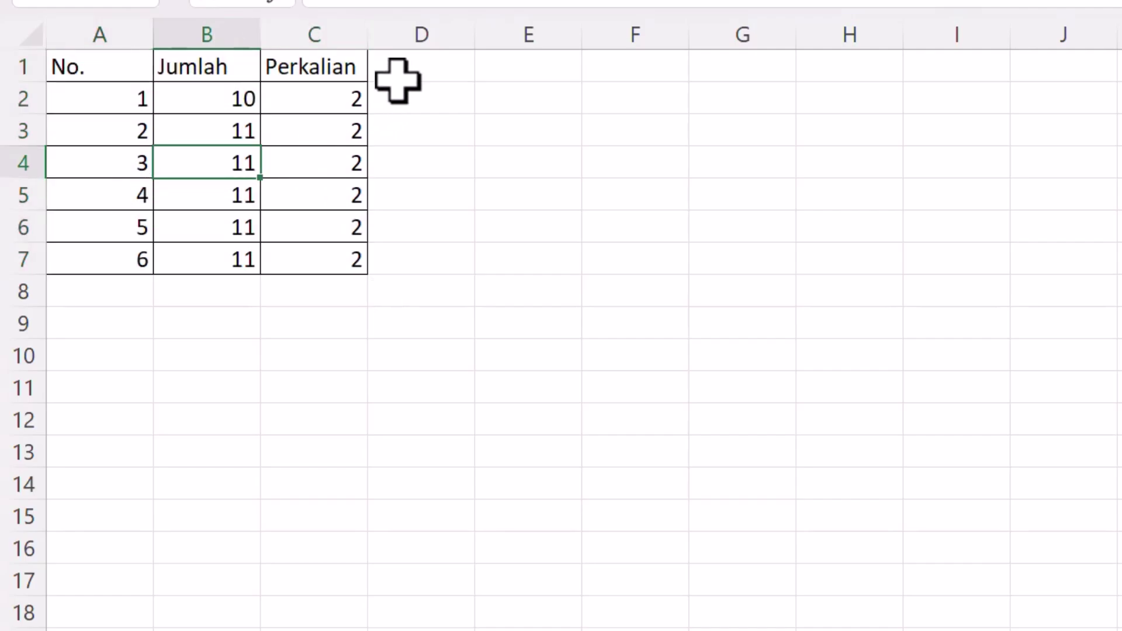
# - Add the header Hasil in D1 with the same formatting as the other headers
pyautogui.click(358, 62)
pyautogui.click(399, 59)
pyautogui.hotkey('ctrl', 'v')
pyautogui.write('Hasil')
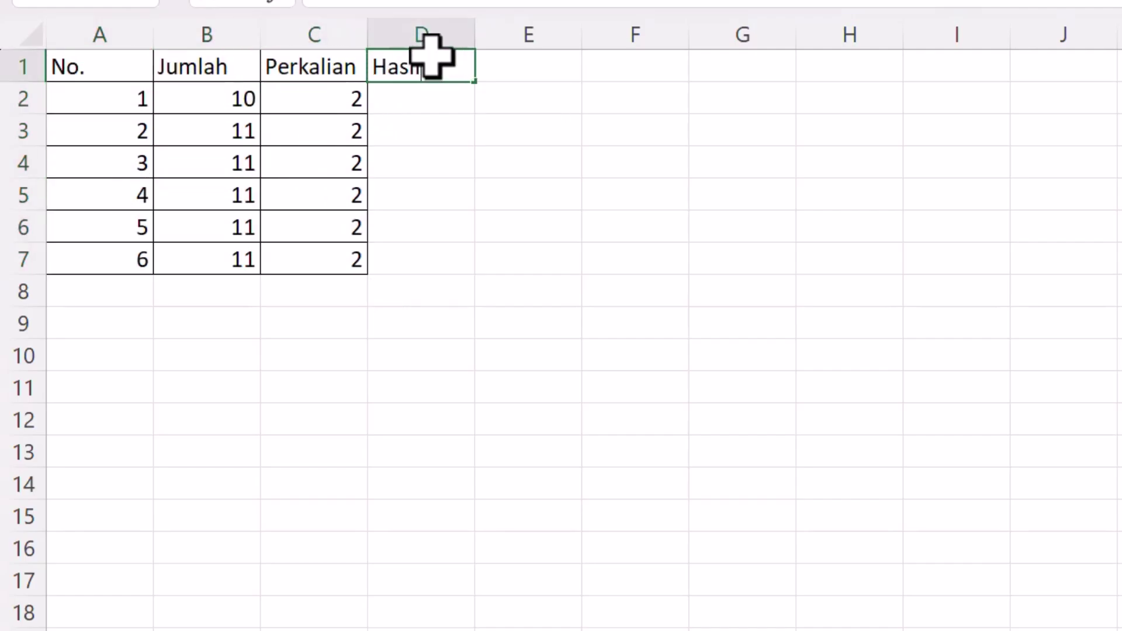
pyautogui.press('Return')
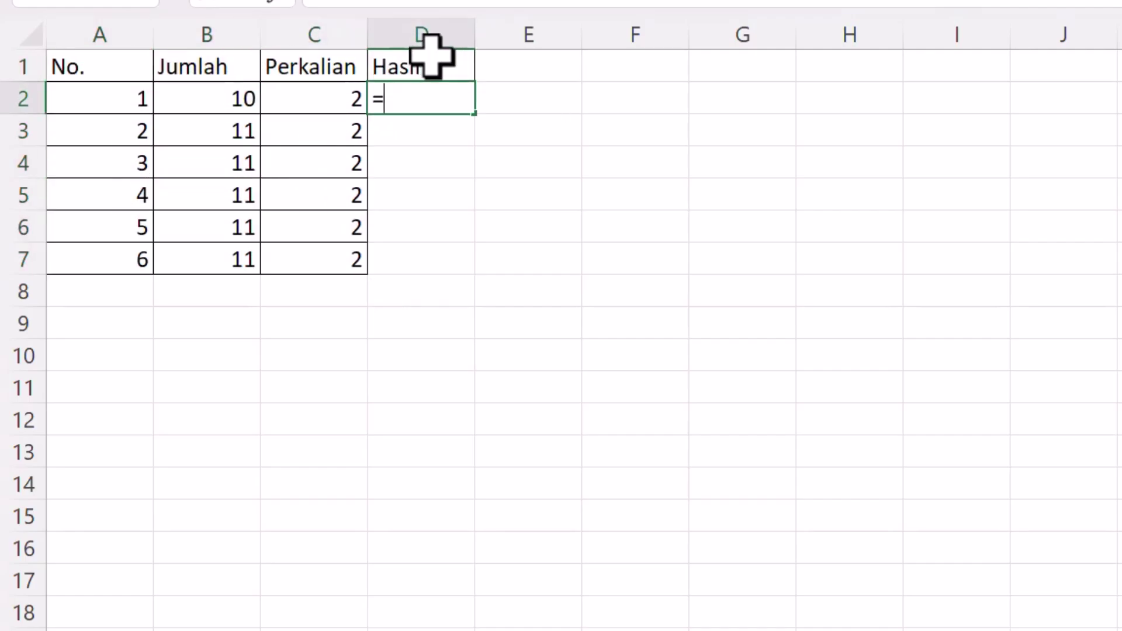
# - Enter the formula =B2*C2 in D2 and fill it down to D7
pyautogui.write('=')
pyautogui.press('Left')
pyautogui.press('Left')
pyautogui.write('*')
pyautogui.press('Left')
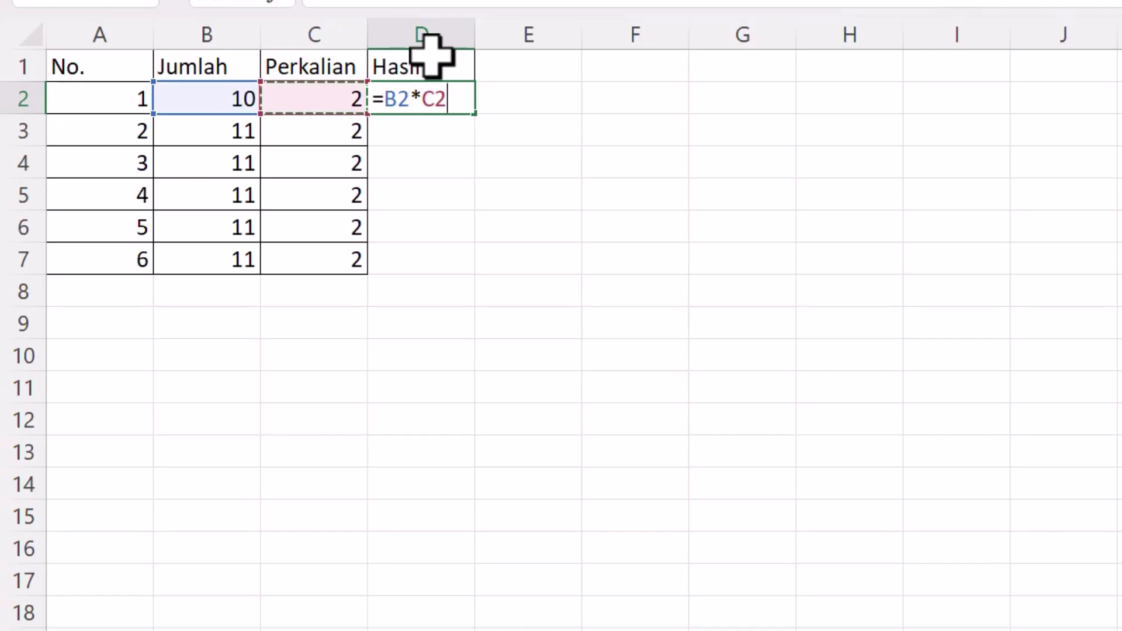
pyautogui.press('Return')
pyautogui.click(450, 92)
pyautogui.moveTo(472, 113); pyautogui.dragTo(483, 269)
pyautogui.click(447, 193)
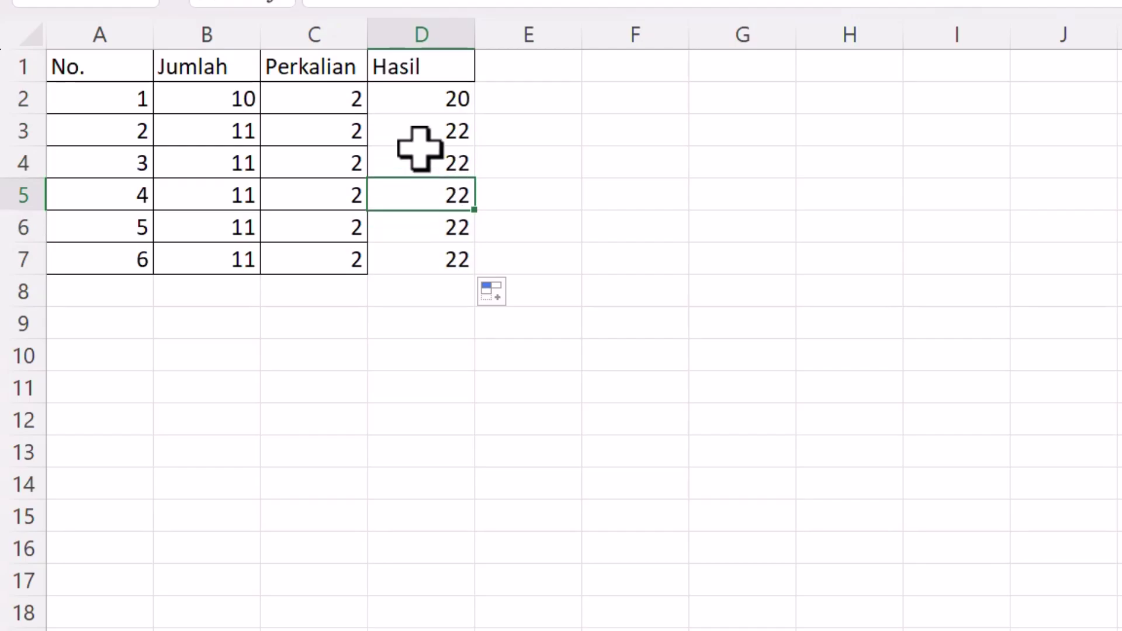
# - Delete the Jumlah column B
pyautogui.click(204, 32)
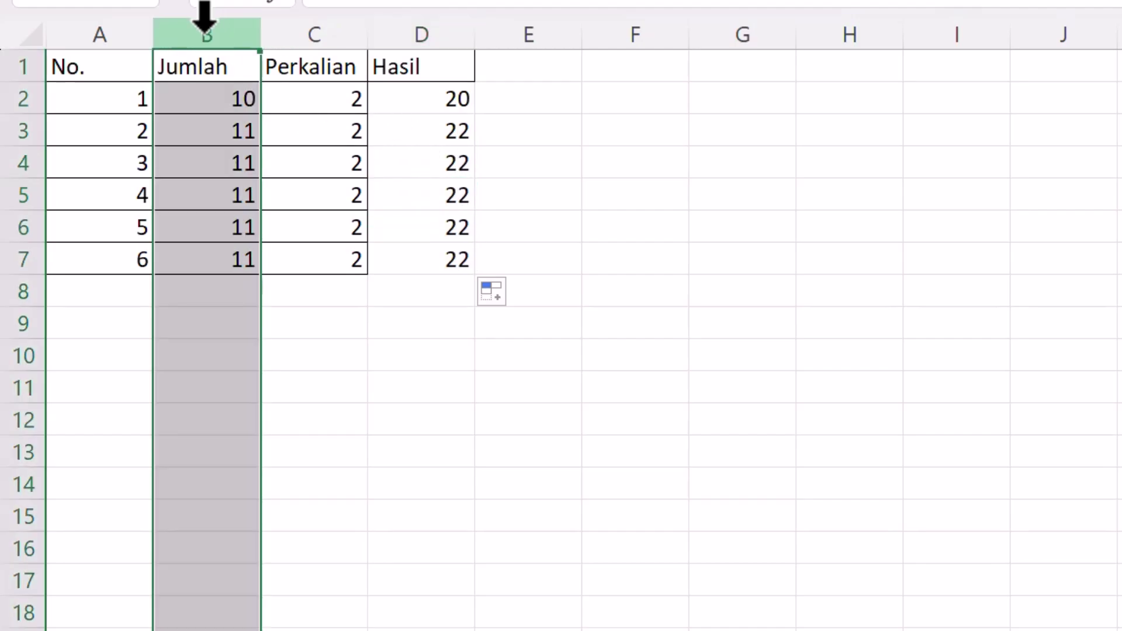
pyautogui.rightClick(205, 26)
pyautogui.click(283, 366)
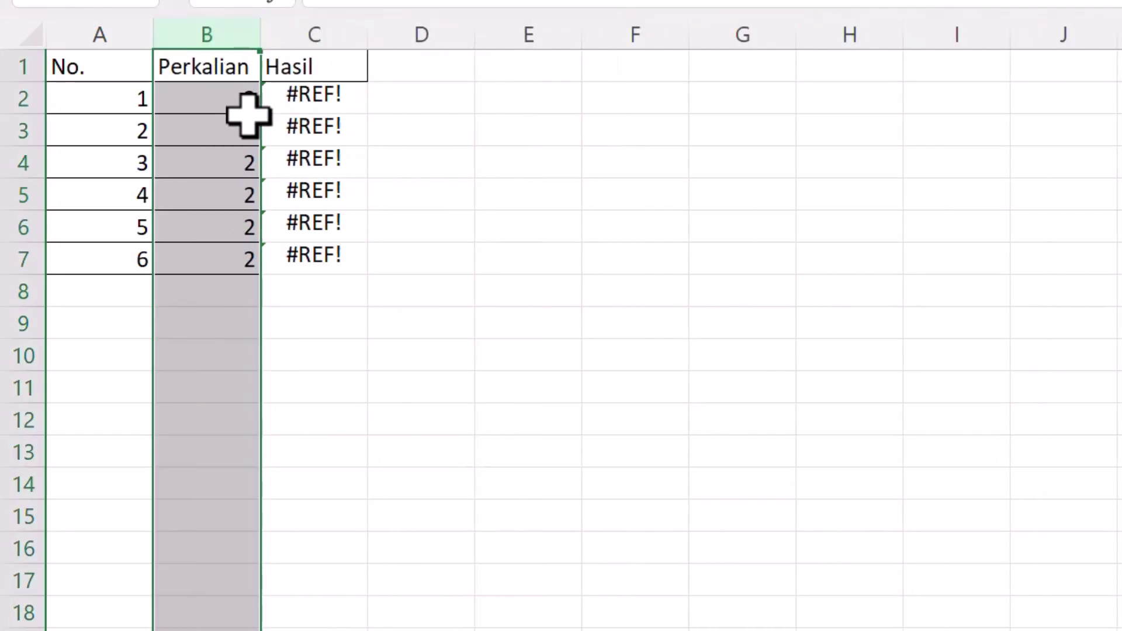
# - Examine the formulas in the first Hasil cells, C2 and C3, without changing them
pyautogui.click(325, 104)
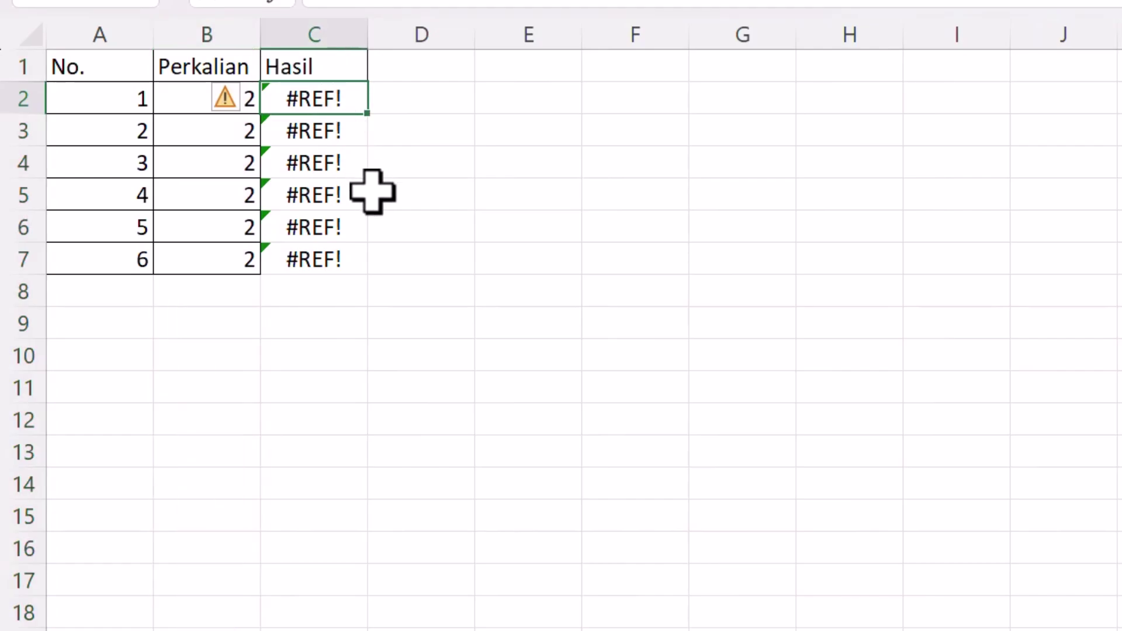
pyautogui.click(317, 139)
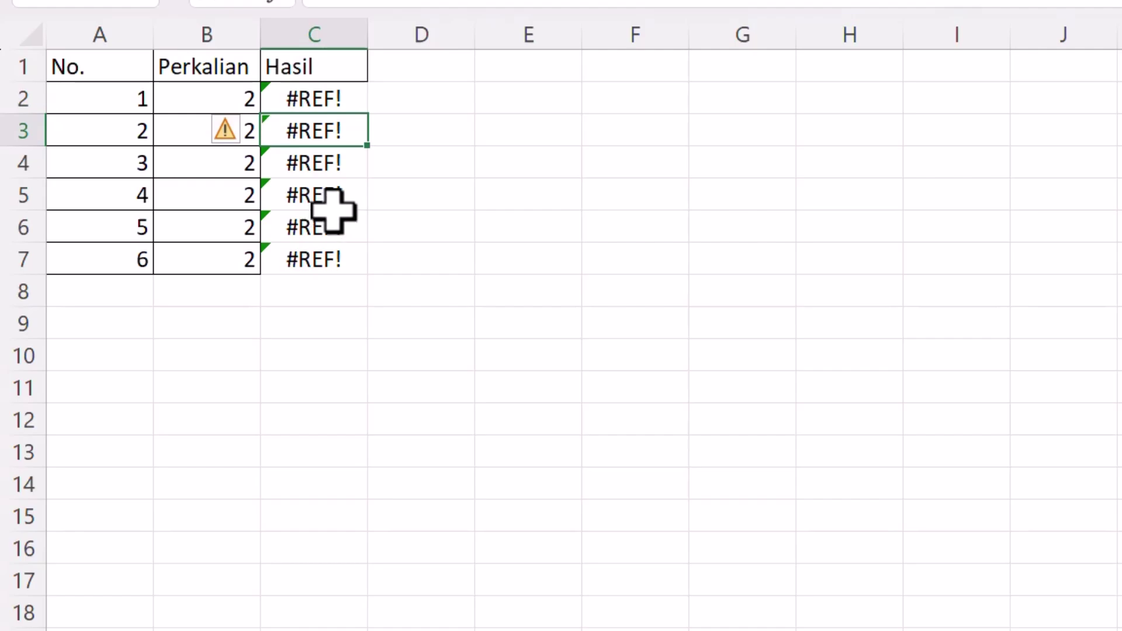
pyautogui.click(317, 100)
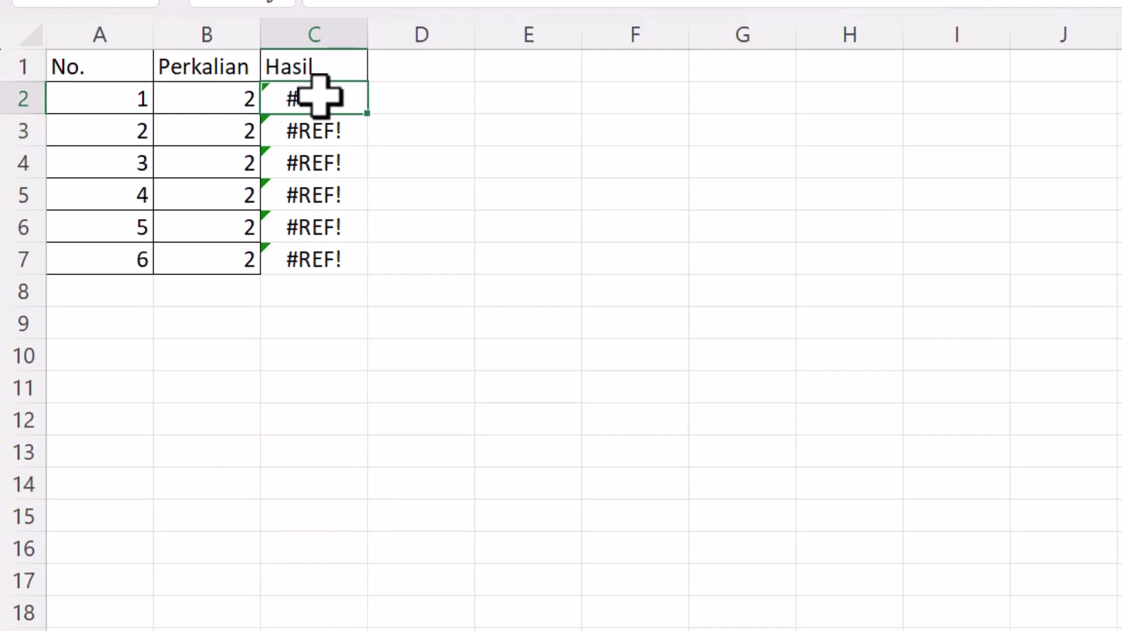
pyautogui.doubleClick(283, 100)
pyautogui.press('Escape')
pyautogui.doubleClick(313, 122)
pyautogui.press('Escape')
# - Run Error Checking on the Hasil formulas in C2:C7 and move its dialog clear of the data
pyautogui.moveTo(342, 98); pyautogui.dragTo(319, 259)
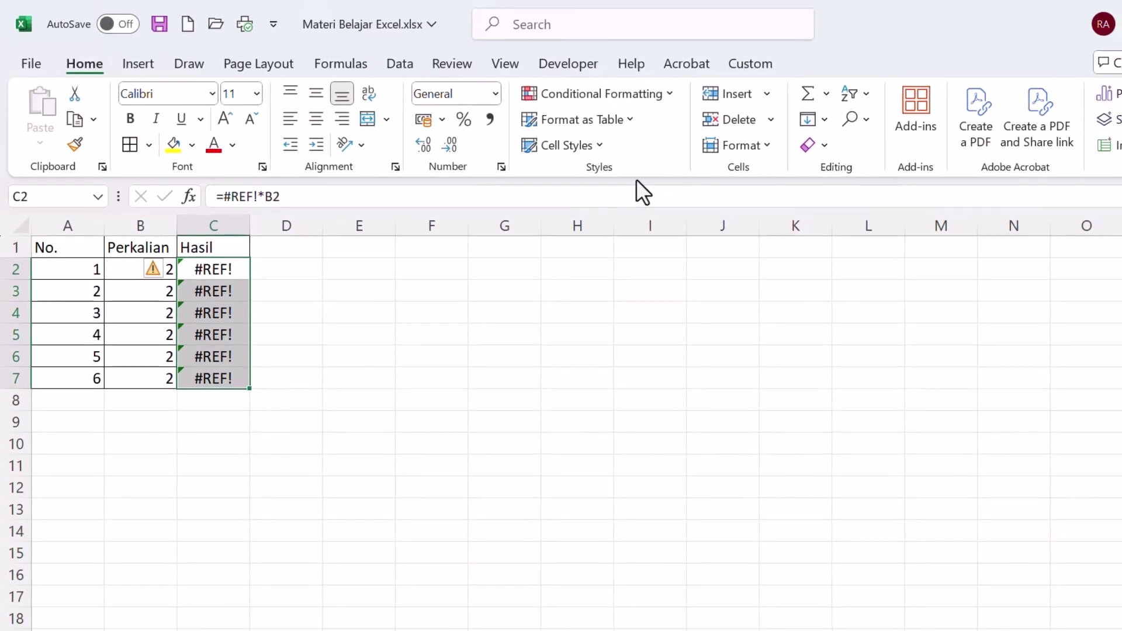
pyautogui.click(347, 62)
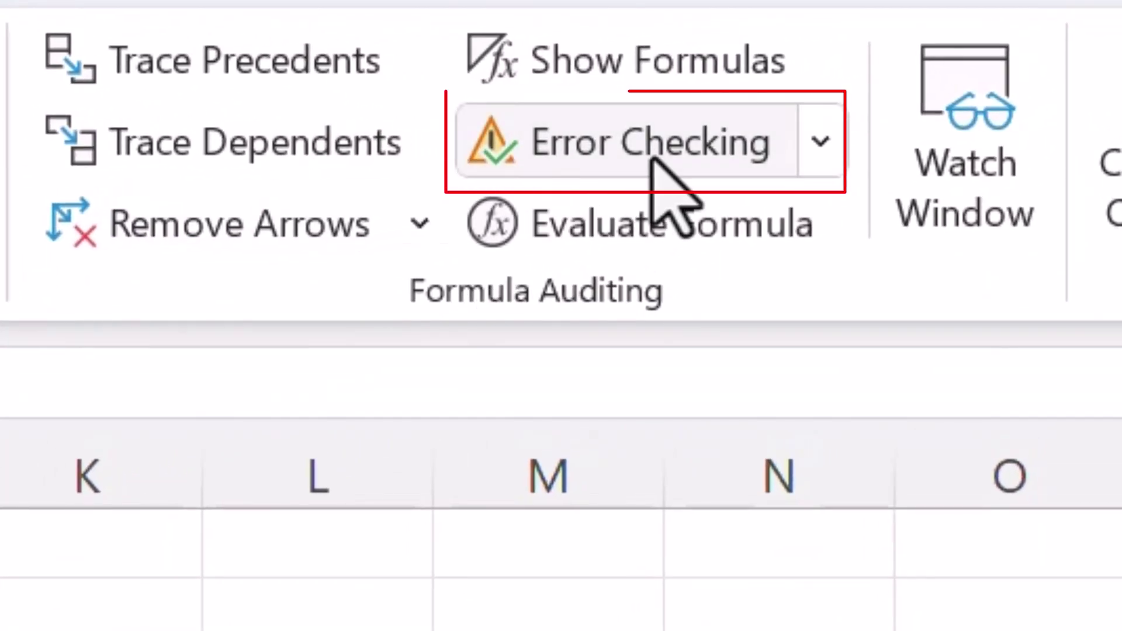
pyautogui.click(652, 157)
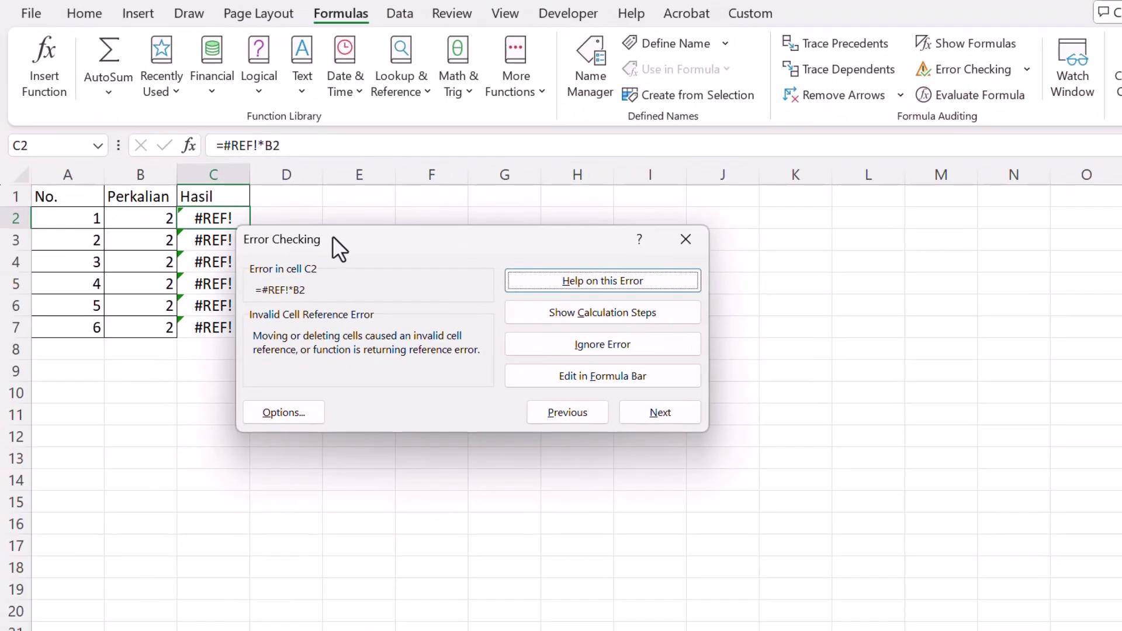
pyautogui.moveTo(332, 236); pyautogui.dragTo(381, 220)
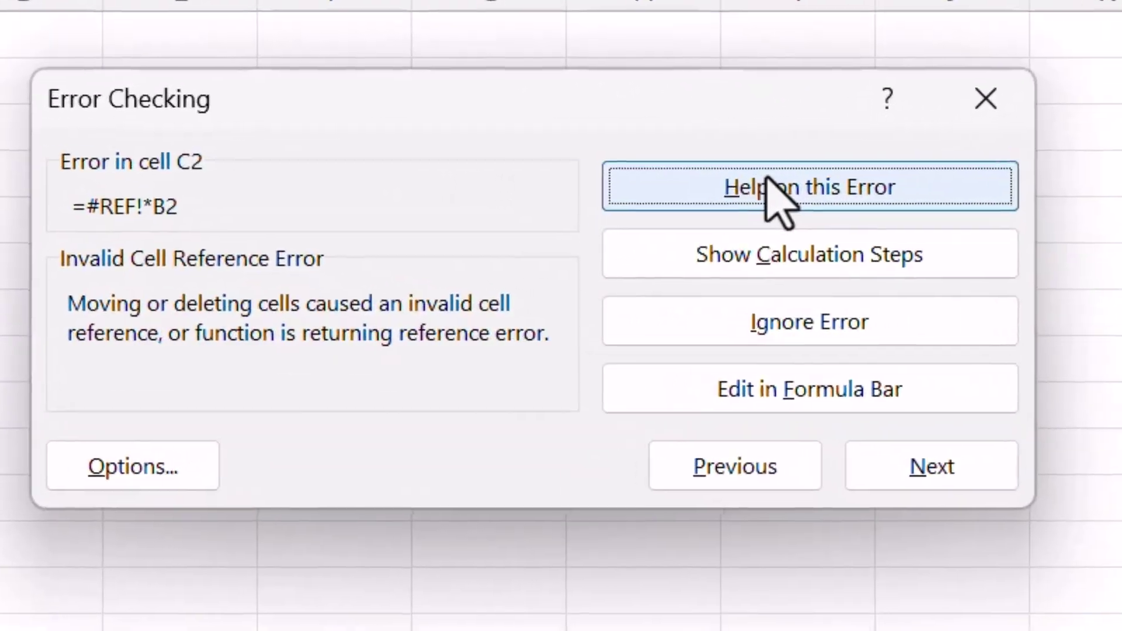
# - Read the help on this error, covering deleted columns and Invalid Cell Reference Error, and switch back to Excel
pyautogui.click(637, 267)
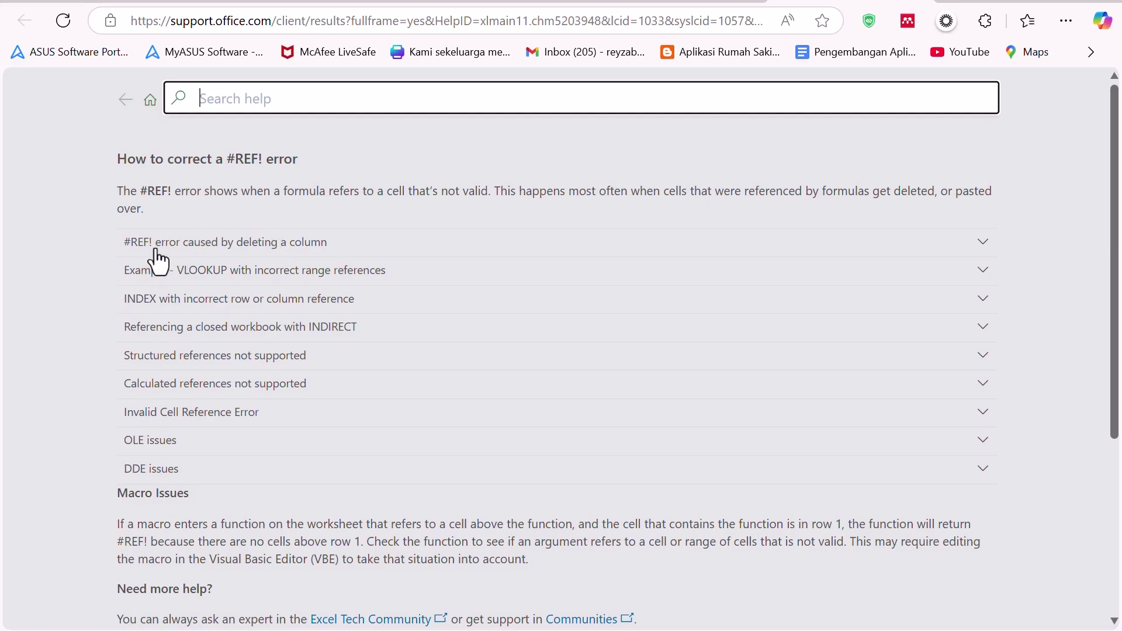
pyautogui.click(250, 245)
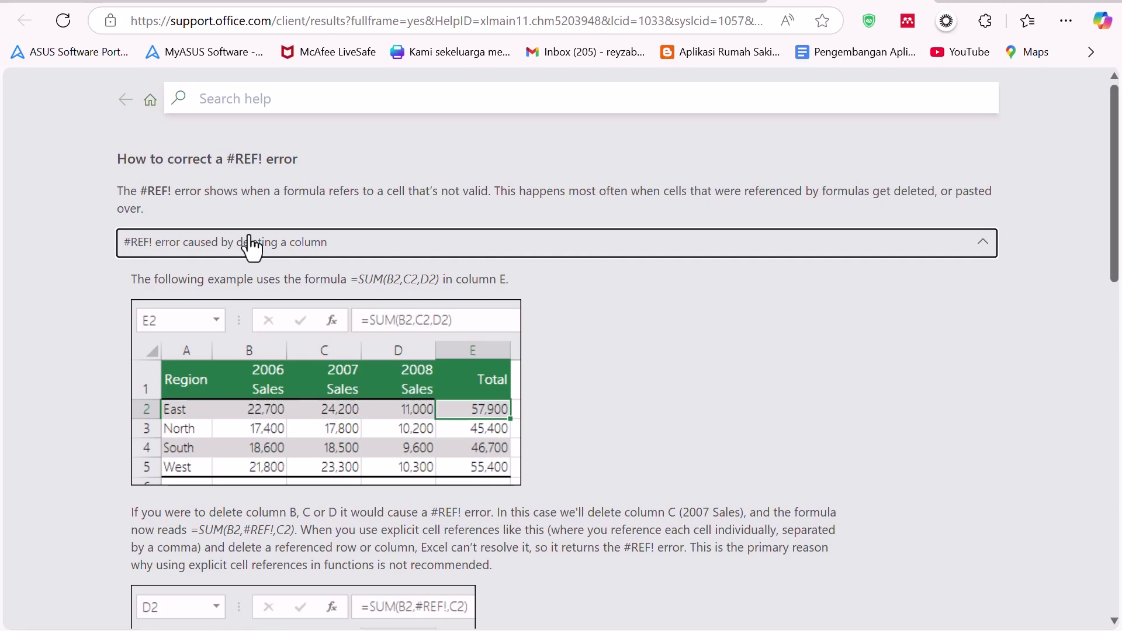
pyautogui.click(239, 244)
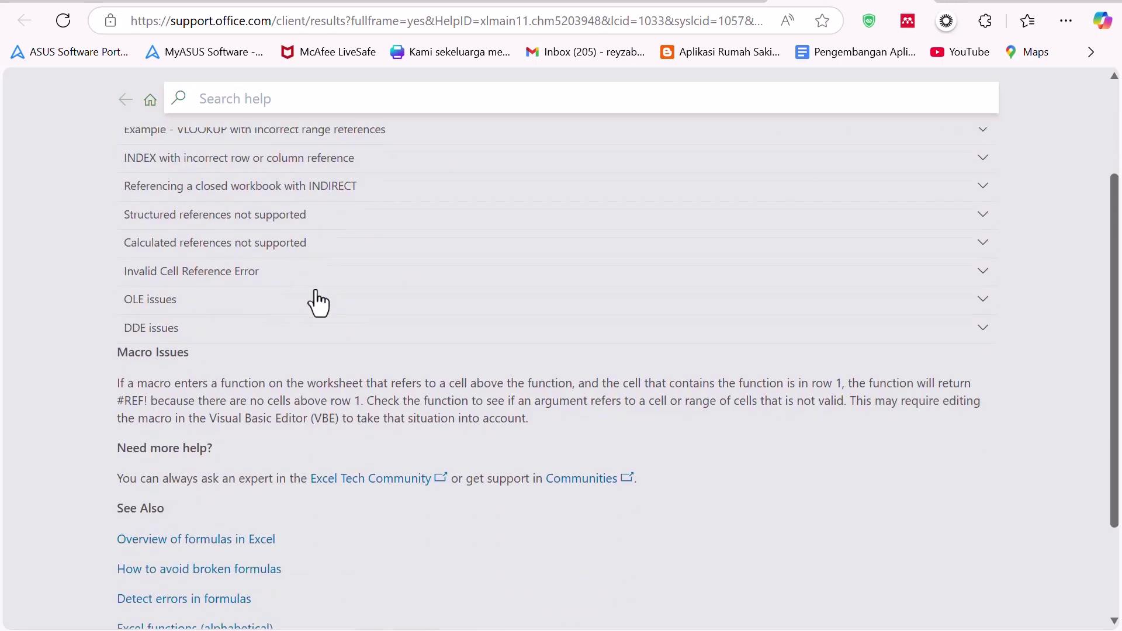
pyautogui.click(192, 325)
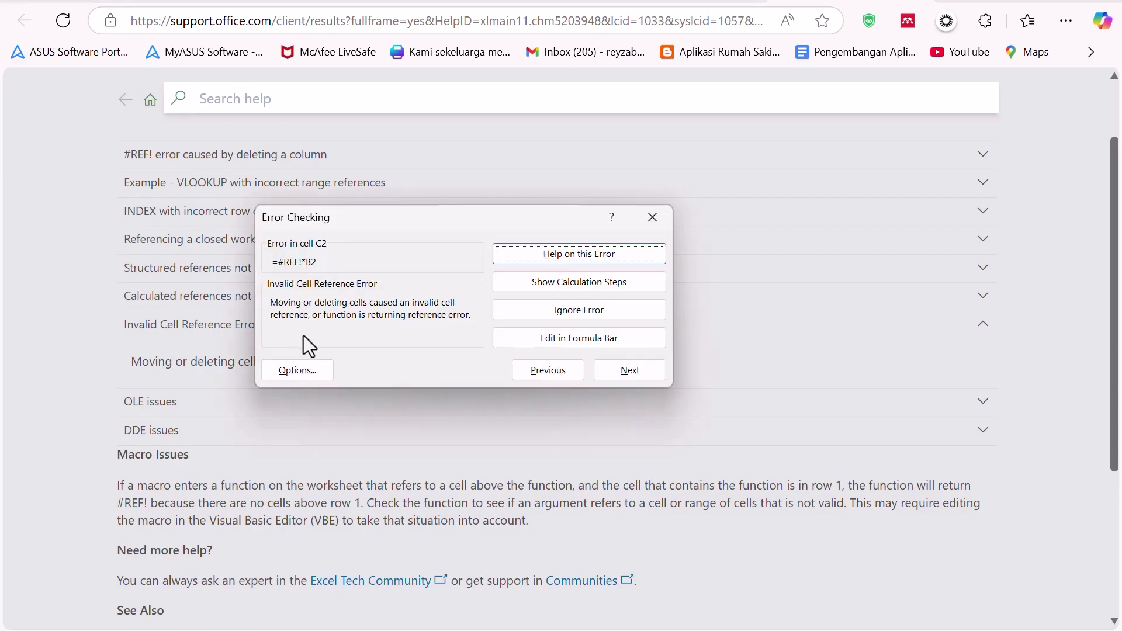
pyautogui.hotkey('alt', 'Tab')
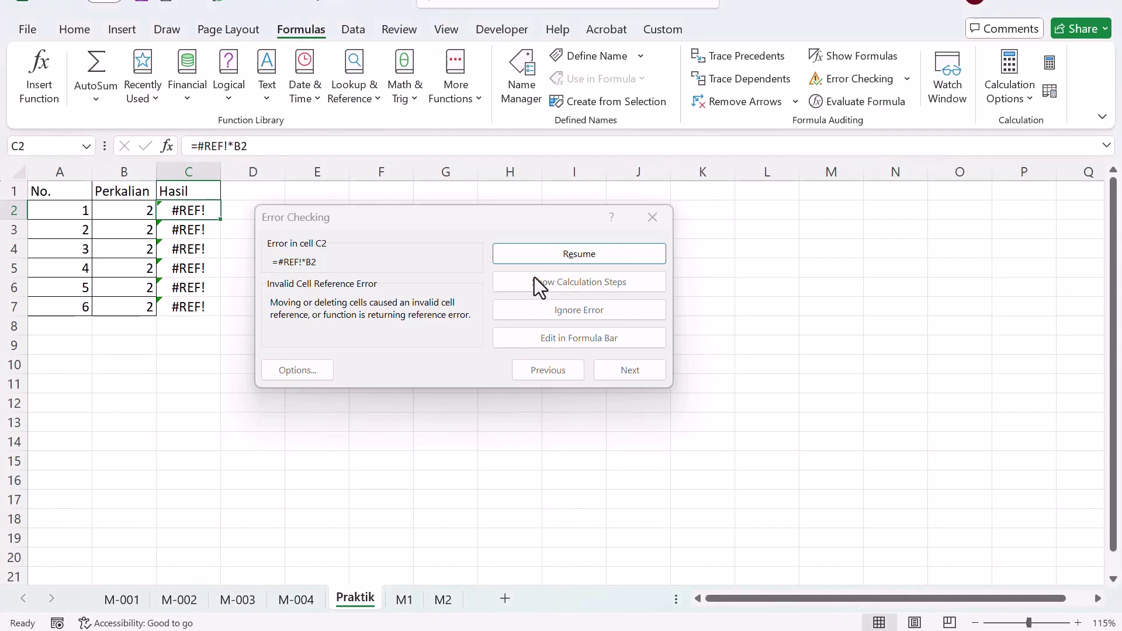
# - Dismiss the error check and undo the deletion of the Jumlah column
pyautogui.click(565, 255)
pyautogui.press('Escape')
pyautogui.click(211, 308)
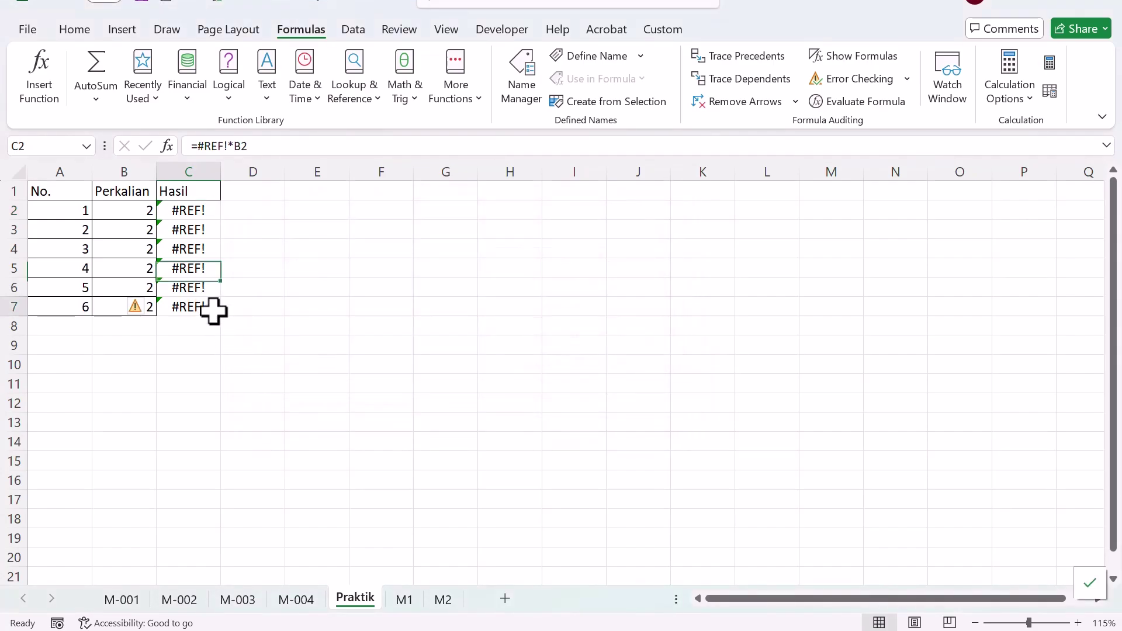
pyautogui.hotkey('ctrl', 'z')
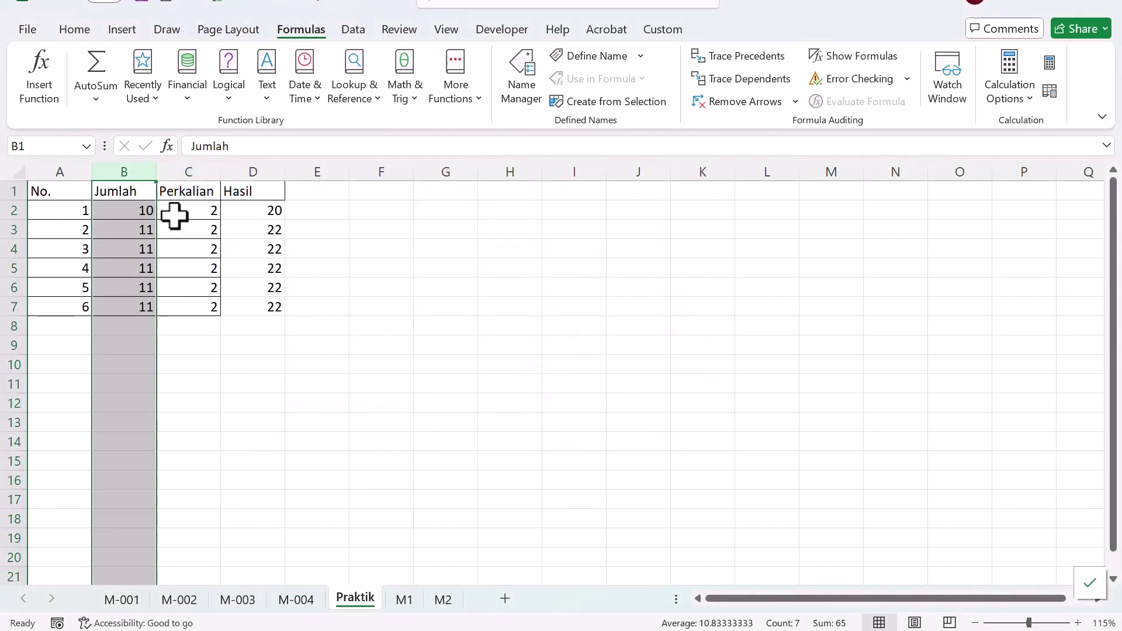
# - Try entering the letter A in Jumlah cell B2 to test the Hasil formula in D2, and undo the entry
pyautogui.doubleClick(140, 217)
pyautogui.press('Escape')
pyautogui.write('A')
pyautogui.click(178, 251)
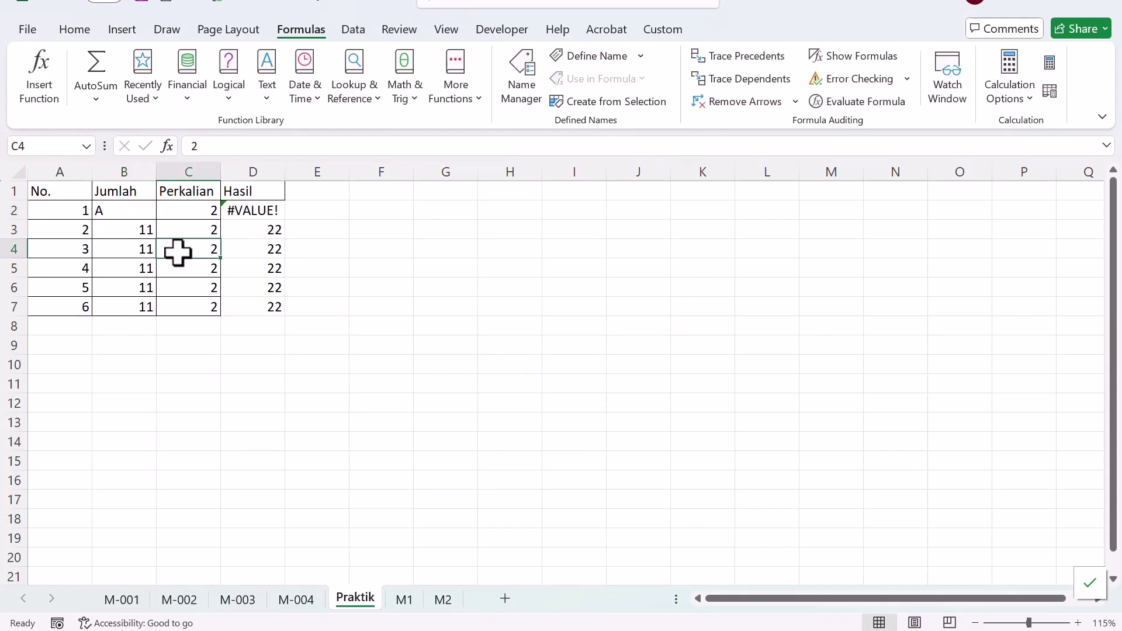
pyautogui.click(240, 212)
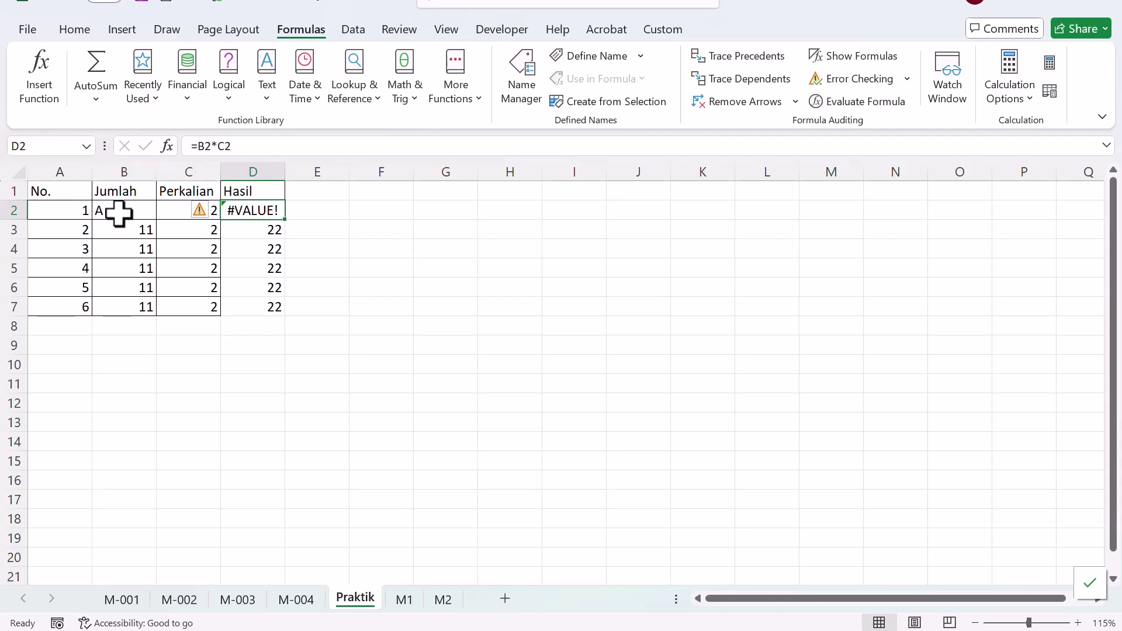
pyautogui.hotkey('ctrl', 'z')
pyautogui.click(148, 230)
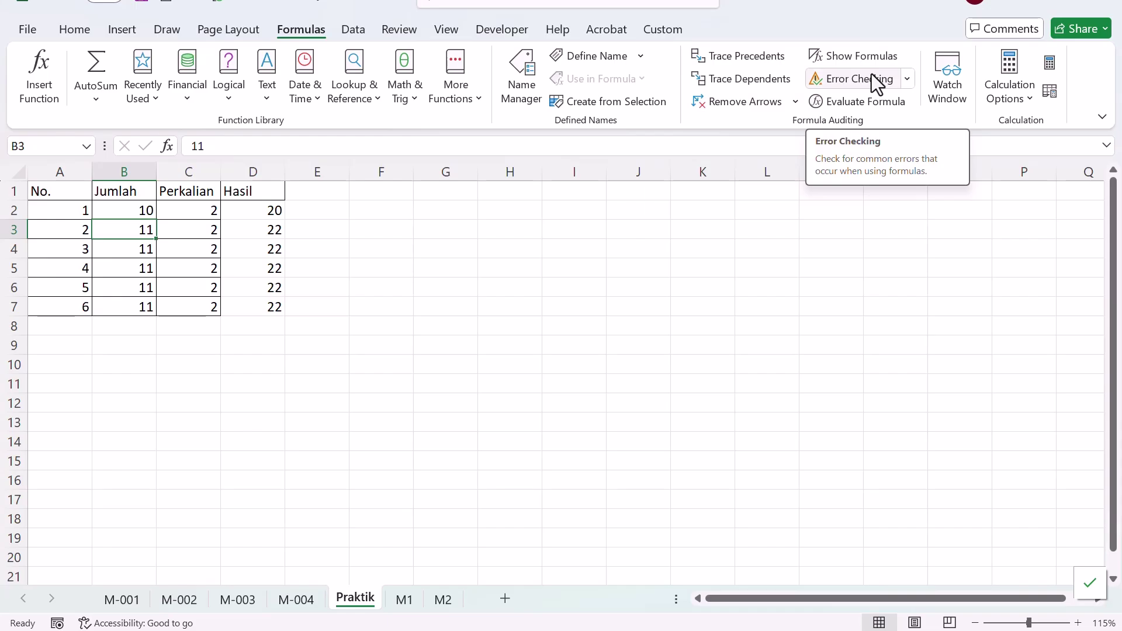
# - Review the Conditional Formatting entry on the M-004 sheet and return to the Praktik sheet
pyautogui.click(335, 330)
pyautogui.click(284, 605)
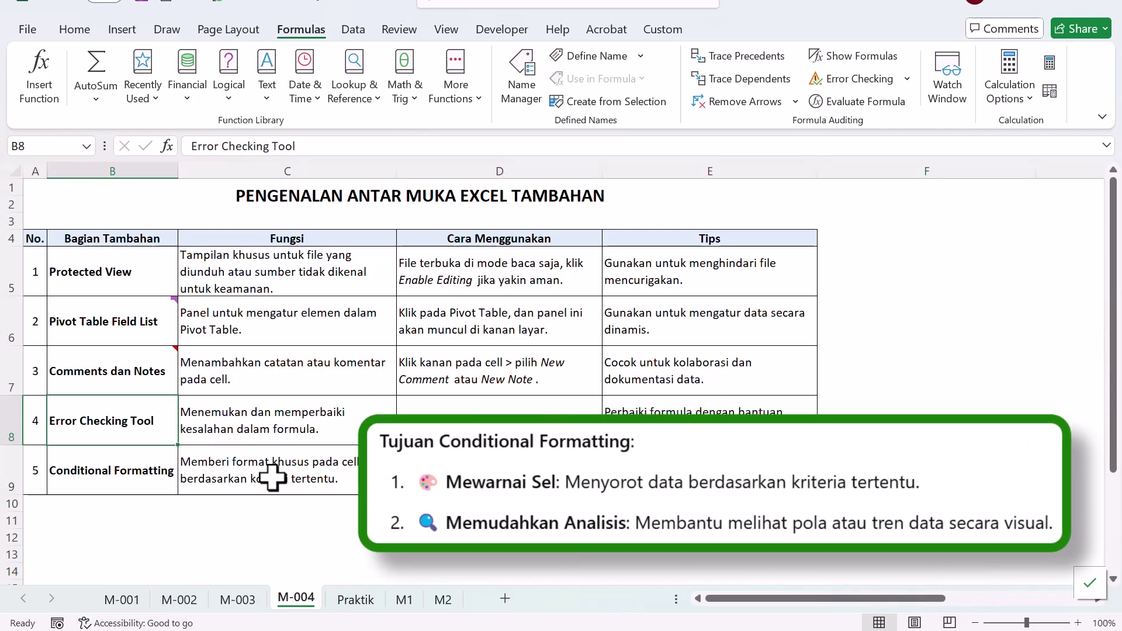
pyautogui.click(356, 600)
pyautogui.click(252, 307)
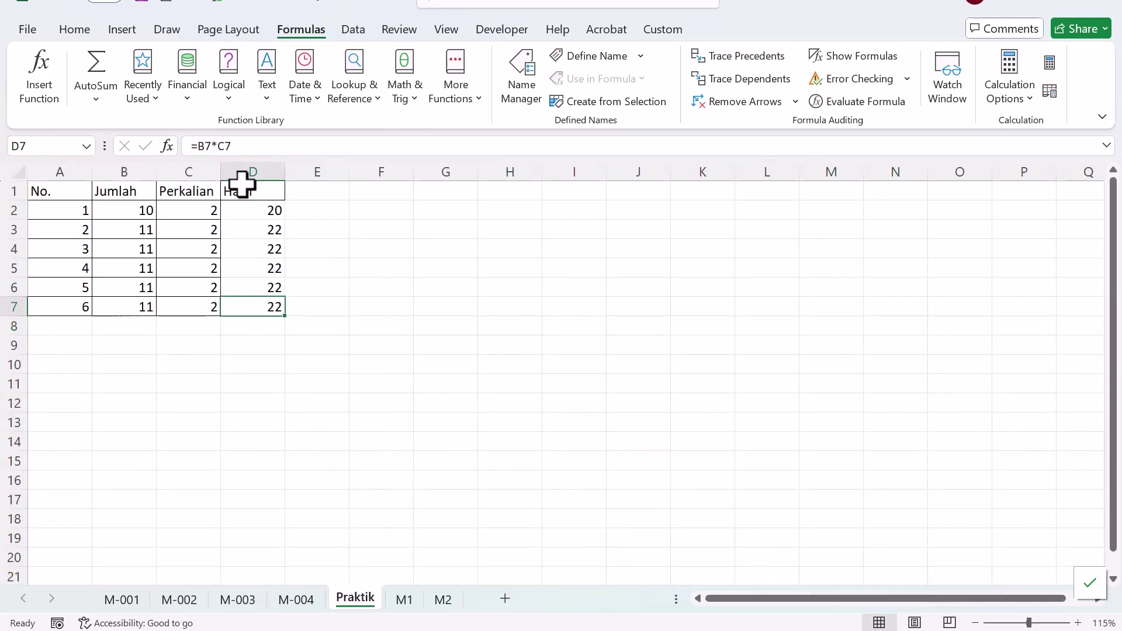
# - Apply cell borders to the whole table A1:D7
pyautogui.click(71, 191)
pyautogui.keyDown('shift'); pyautogui.click(268, 310); pyautogui.keyUp('shift')
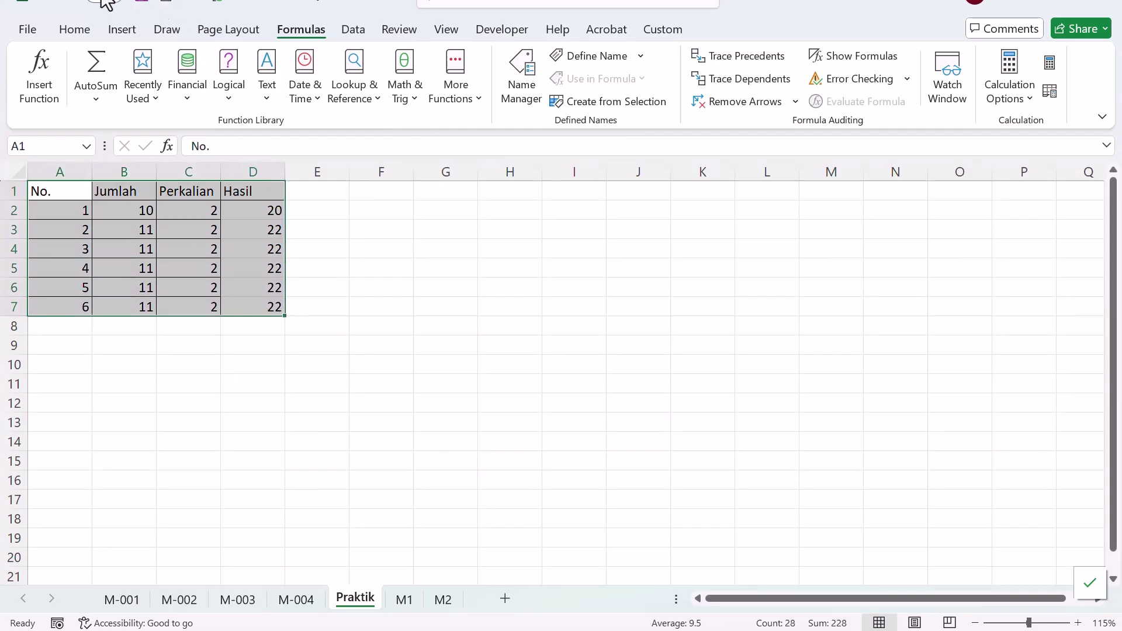
pyautogui.click(75, 30)
pyautogui.click(115, 100)
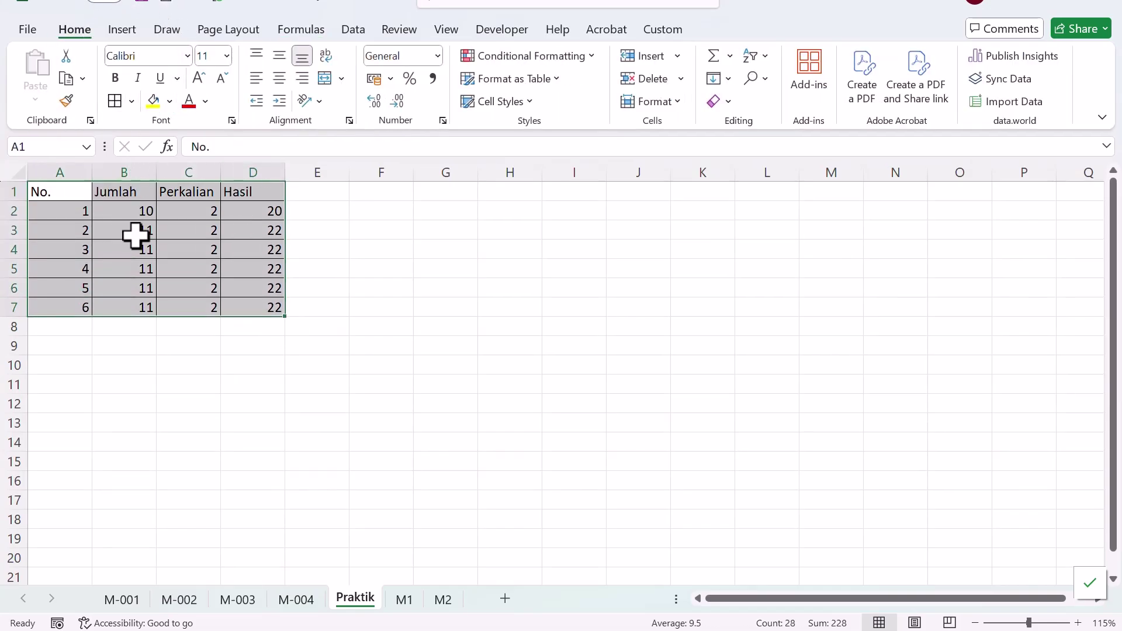
# - Set the first two Perkalian values, C2 and C3, to 0
pyautogui.click(199, 208)
pyautogui.write('0')
pyautogui.press('Return')
pyautogui.write('2')
pyautogui.press('BackSpace')
pyautogui.write('0')
pyautogui.press('Return')
pyautogui.click(200, 292)
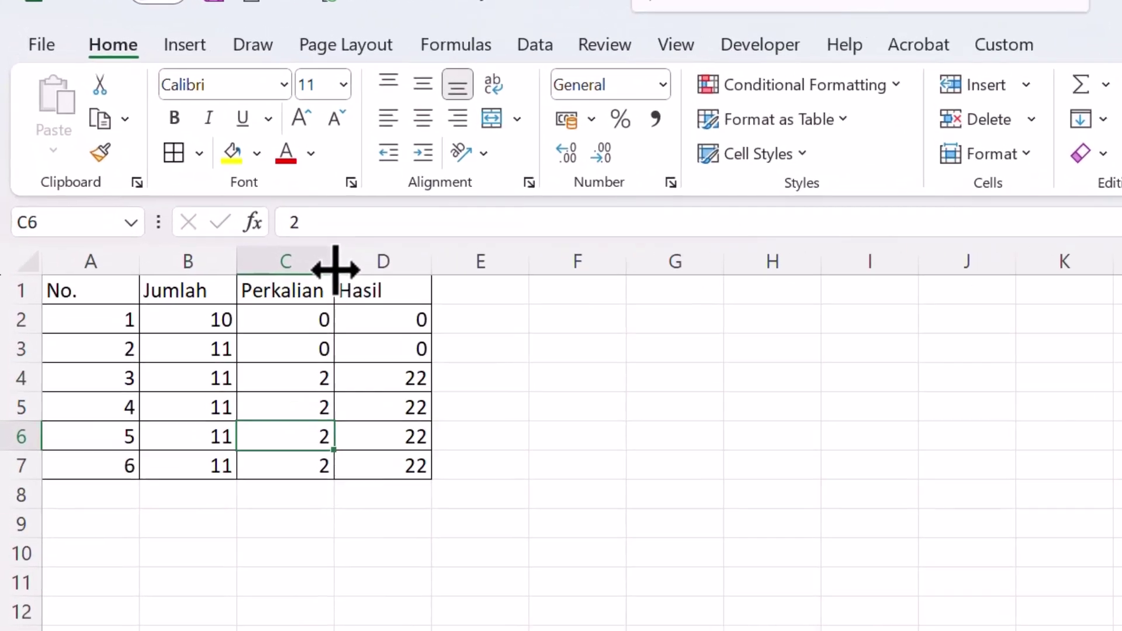
# - Make the Hasil header in D1 bold and centred
pyautogui.moveTo(245, 193); pyautogui.dragTo(249, 302)
pyautogui.click(450, 365)
pyautogui.hotkey('ctrl', 'b')
pyautogui.click(528, 395)
pyautogui.click(485, 367)
pyautogui.click(533, 150)
pyautogui.click(534, 105)
# - Set up an Equal To highlight rule with the value 0 for the Hasil cells D2:D7
pyautogui.click(482, 397)
pyautogui.moveTo(482, 397); pyautogui.dragTo(488, 587)
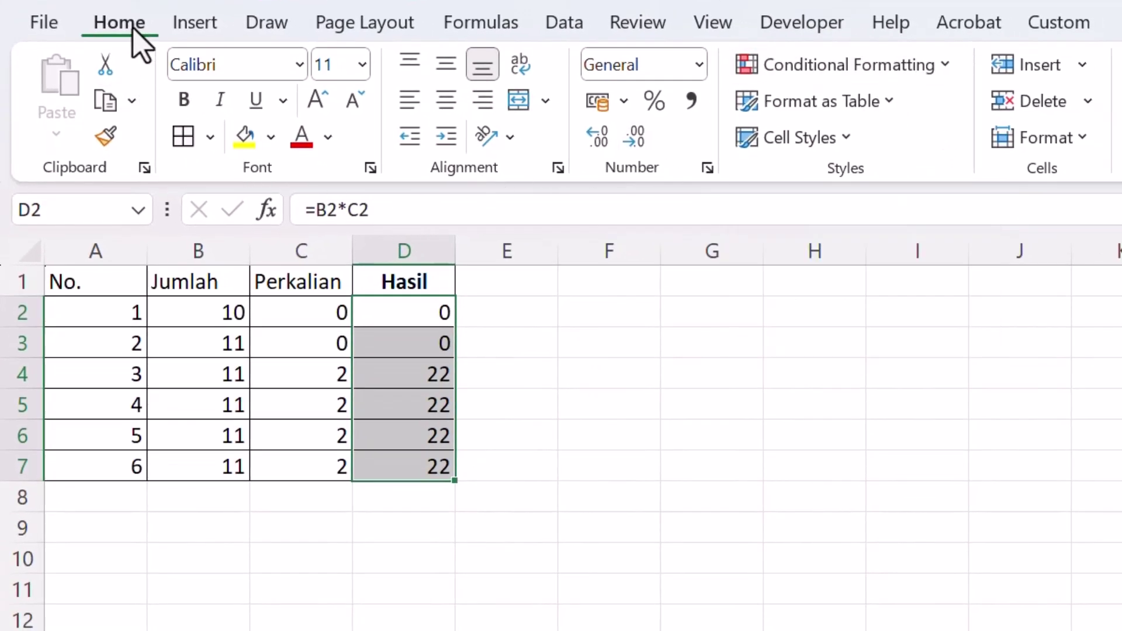
pyautogui.click(897, 70)
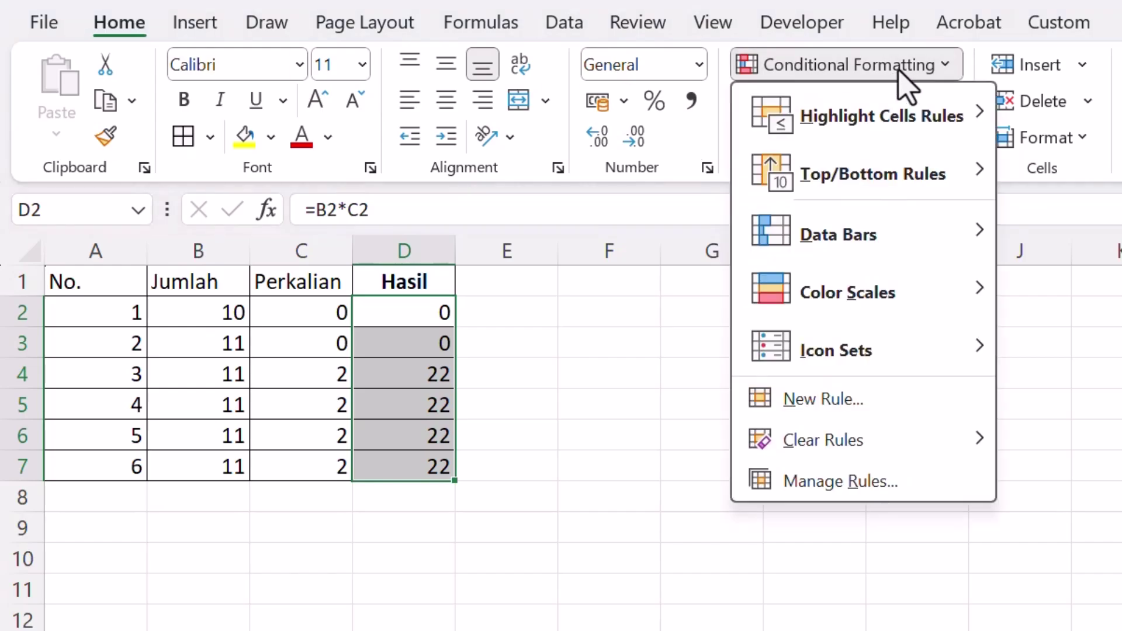
pyautogui.moveTo(839, 289)
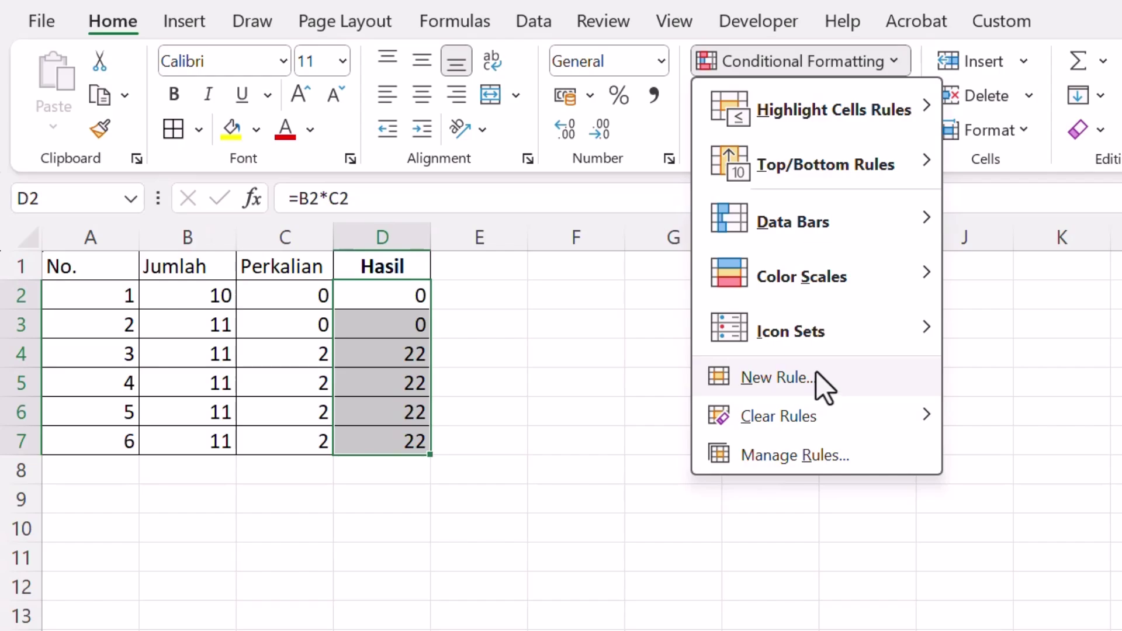
pyautogui.moveTo(880, 91)
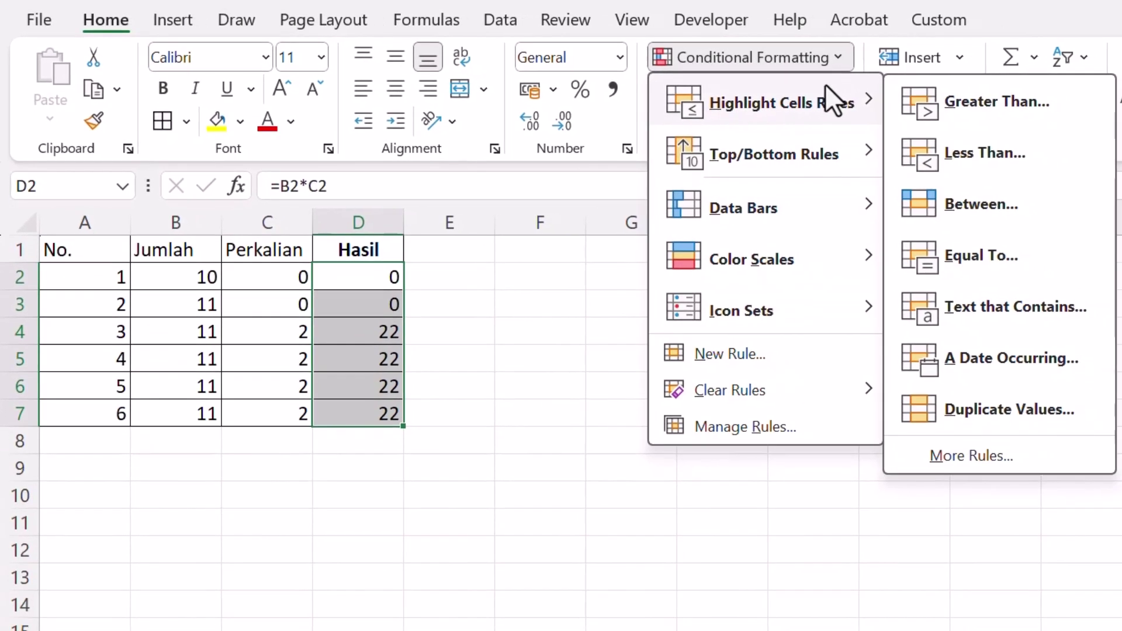
pyautogui.click(966, 257)
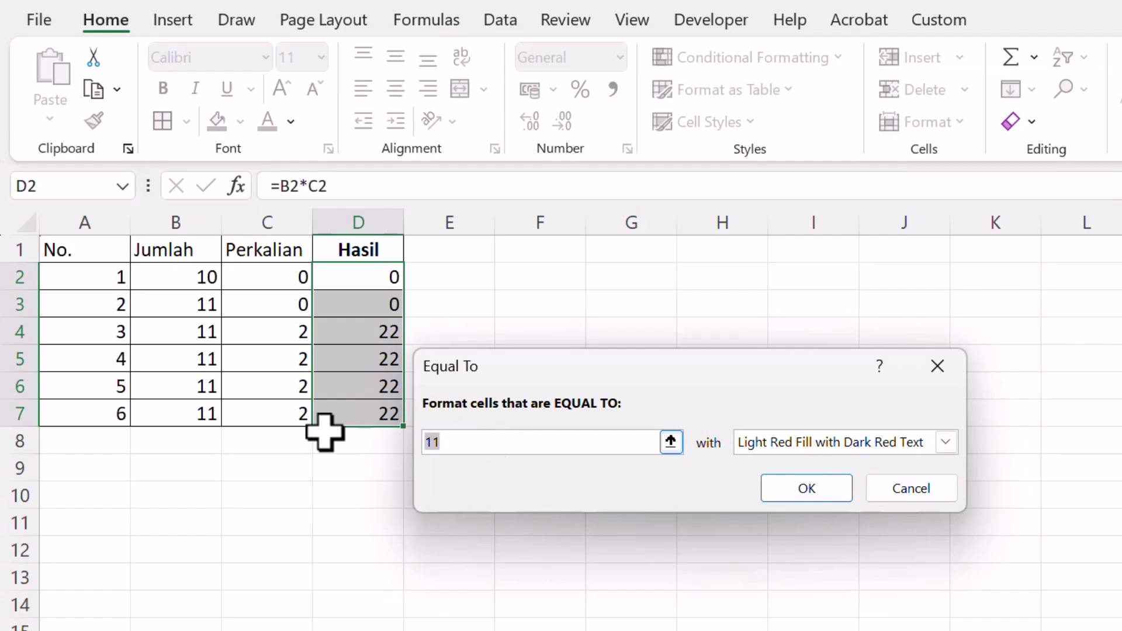
pyautogui.write('0')
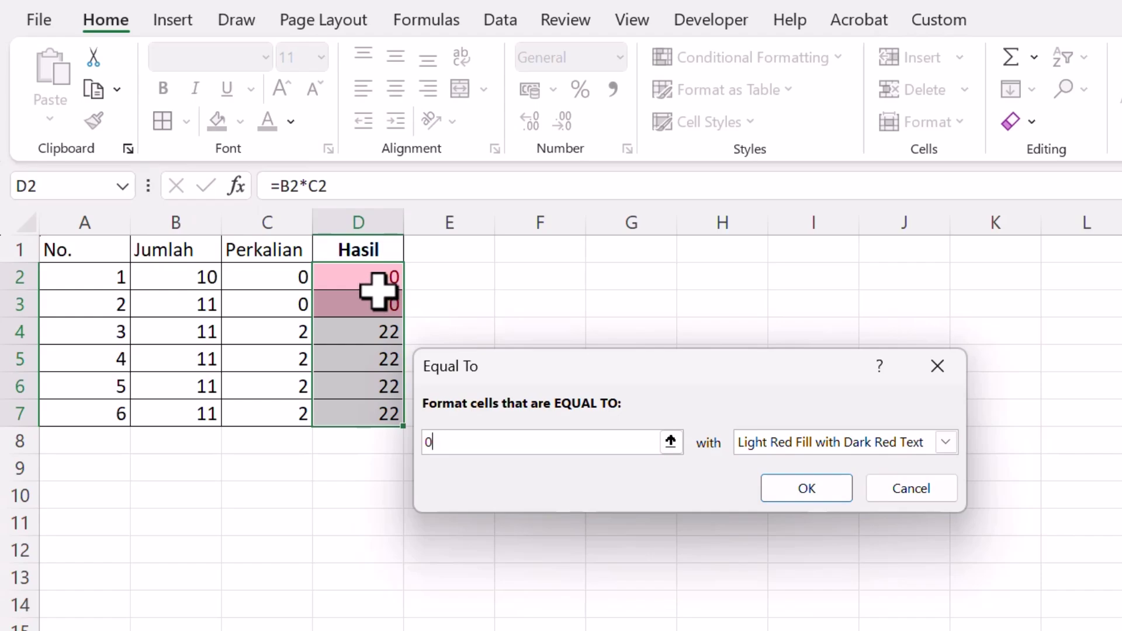
# - Preview the yellow and green fill presets for the Equal To rule and apply it with Light Red Fill
pyautogui.click(882, 444)
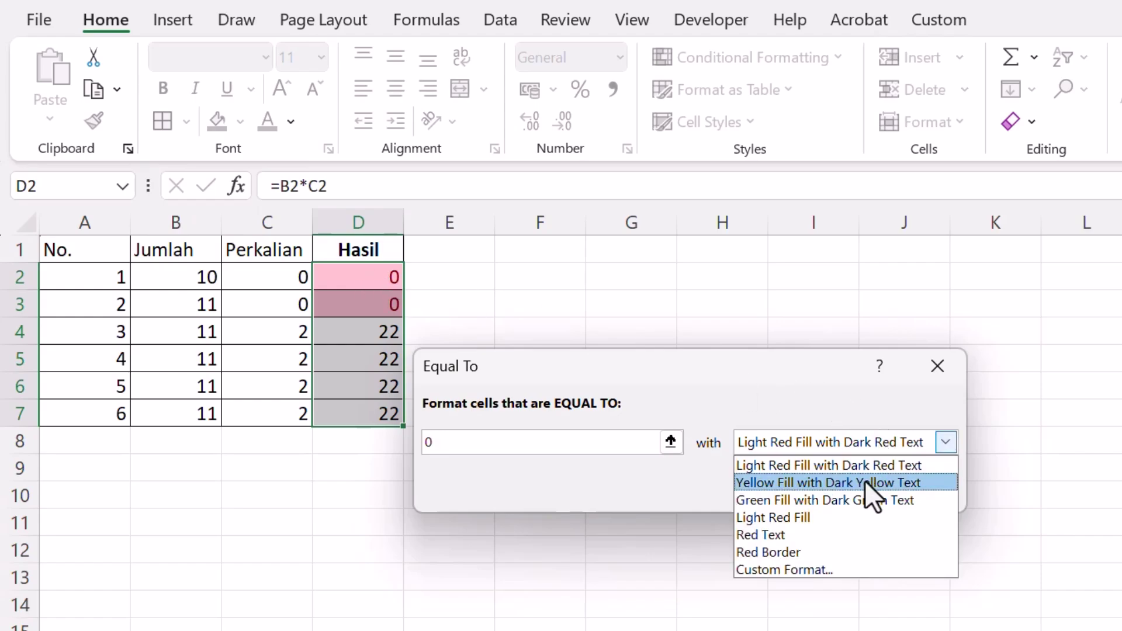
pyautogui.click(864, 483)
pyautogui.click(860, 441)
pyautogui.click(841, 500)
pyautogui.click(833, 441)
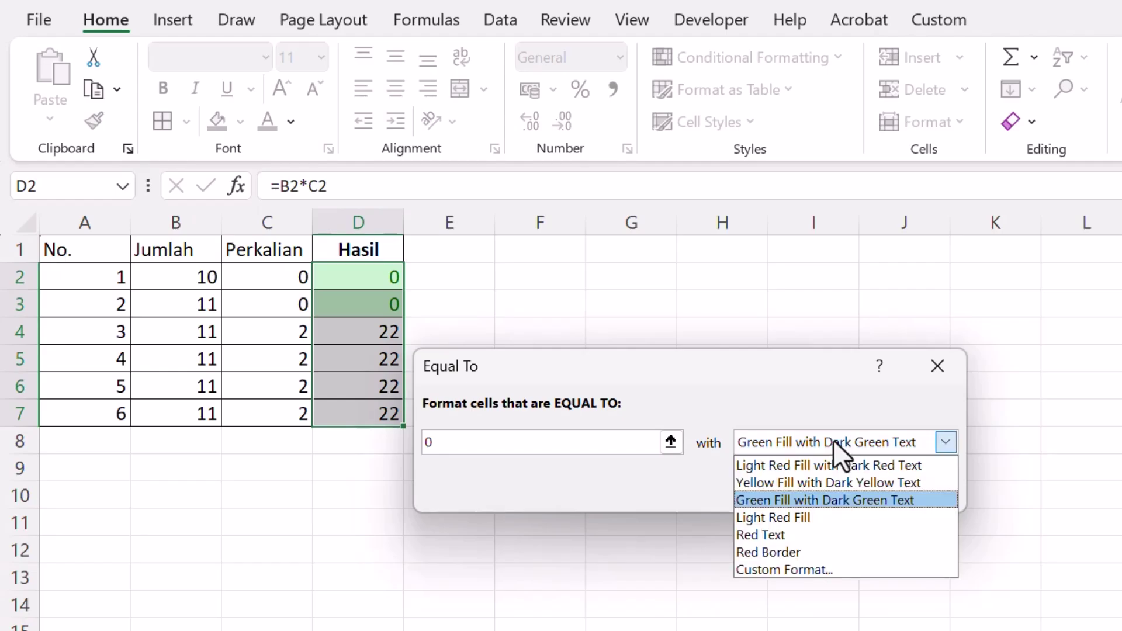
pyautogui.click(823, 514)
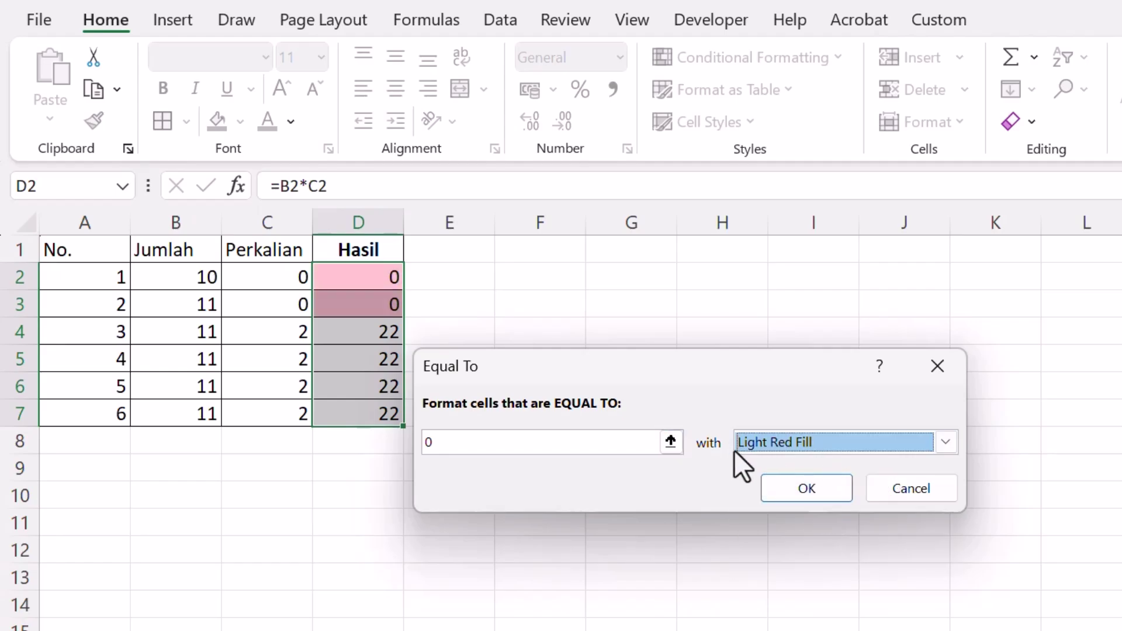
pyautogui.click(800, 491)
# - Enter 0 in the Hasil cells D5 and D6 to test the highlight rule, and return to the M-004 sheet
pyautogui.click(380, 334)
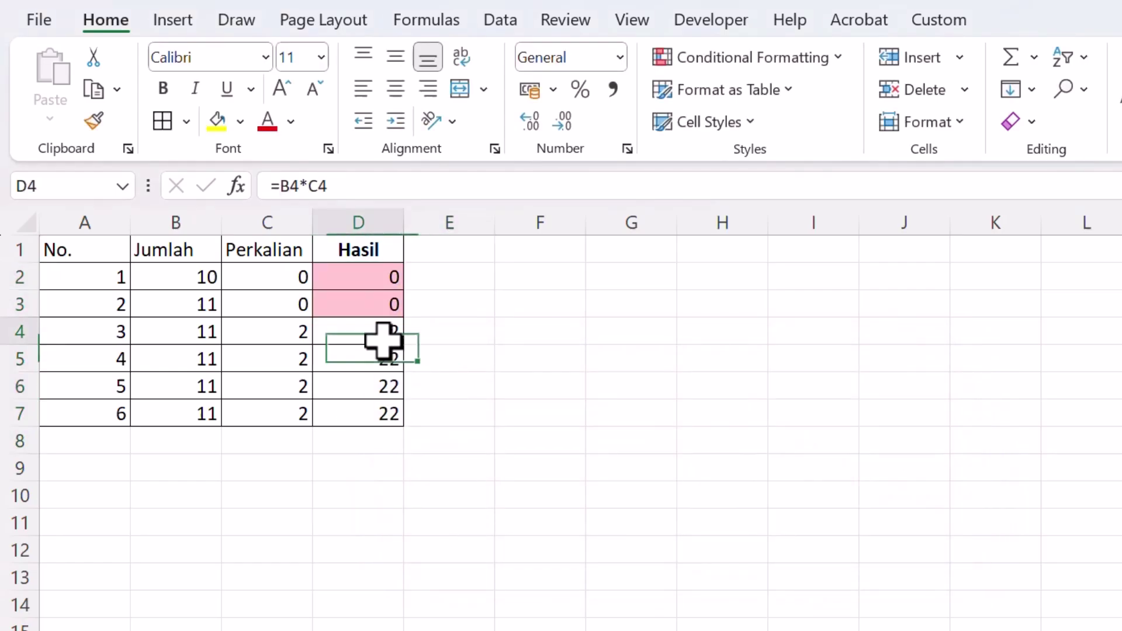
pyautogui.click(370, 361)
pyautogui.write('0')
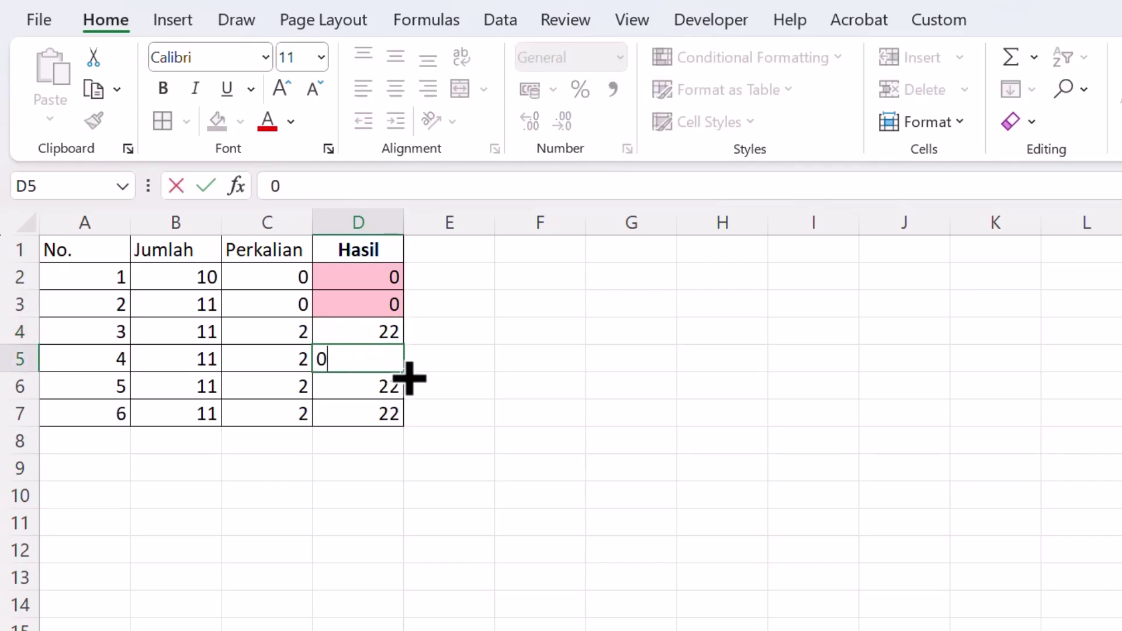
pyautogui.press('Return')
pyautogui.write('0')
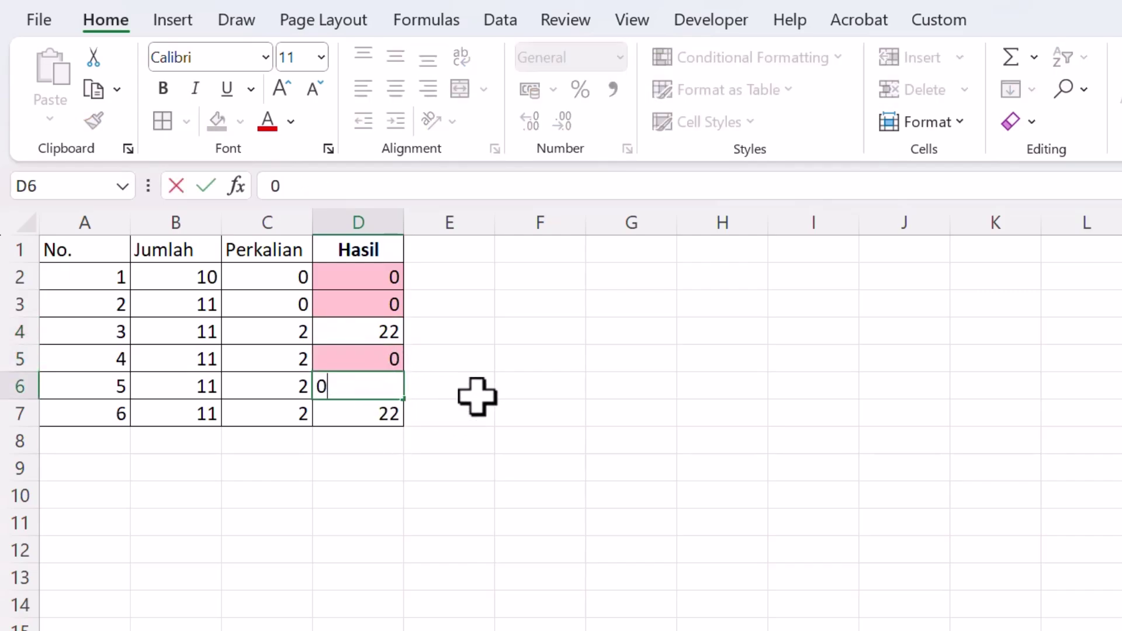
pyautogui.click(475, 396)
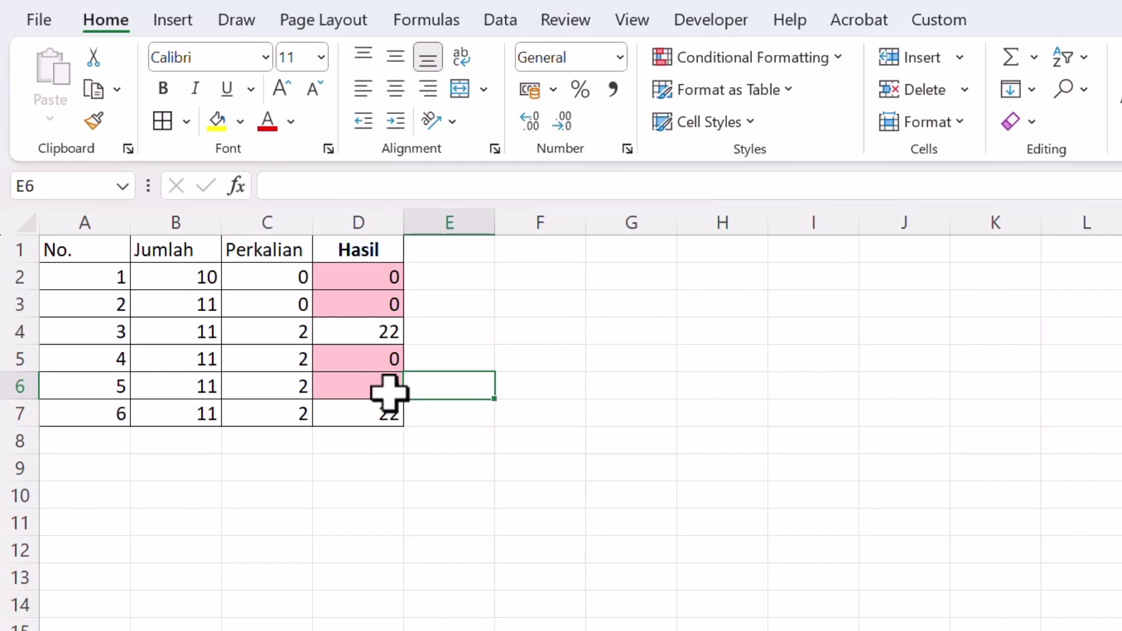
pyautogui.click(318, 619)
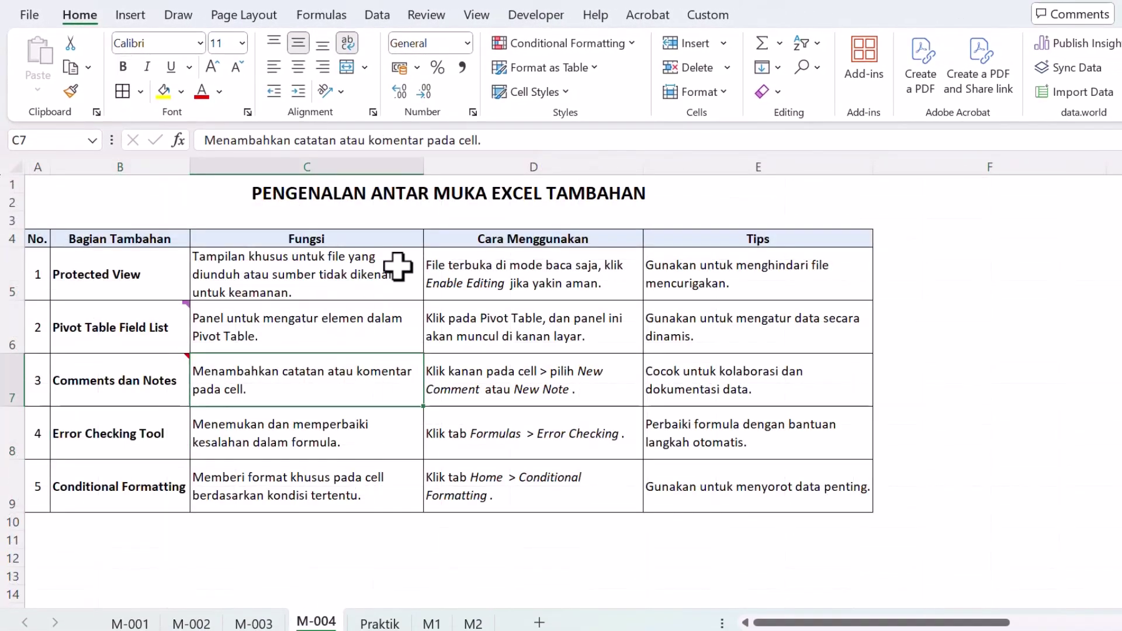